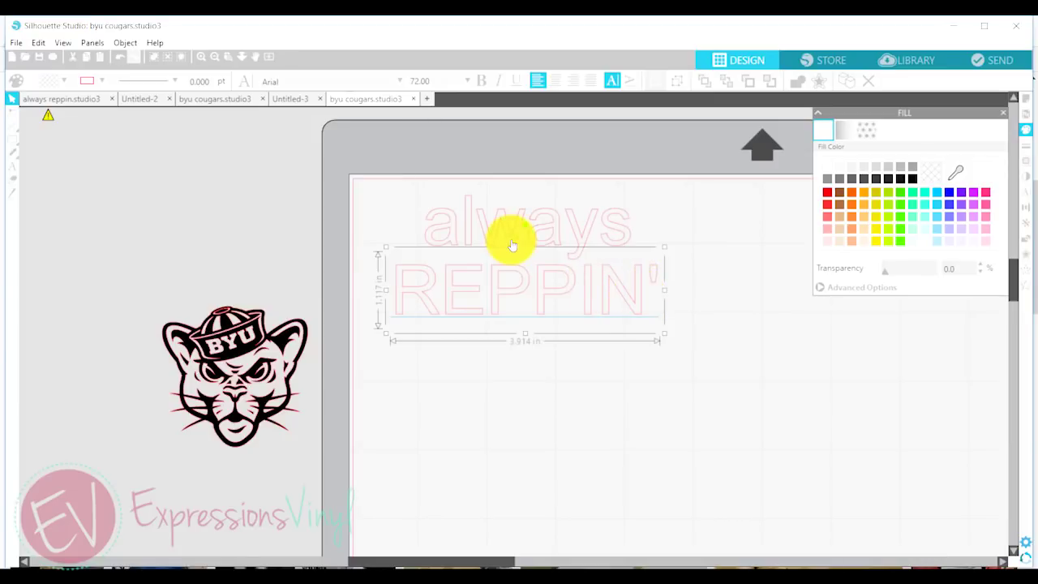
Step: Change the REPPIN' text to the Impact font
double_click(653, 292)
left_click_drag(656, 290, 410, 283)
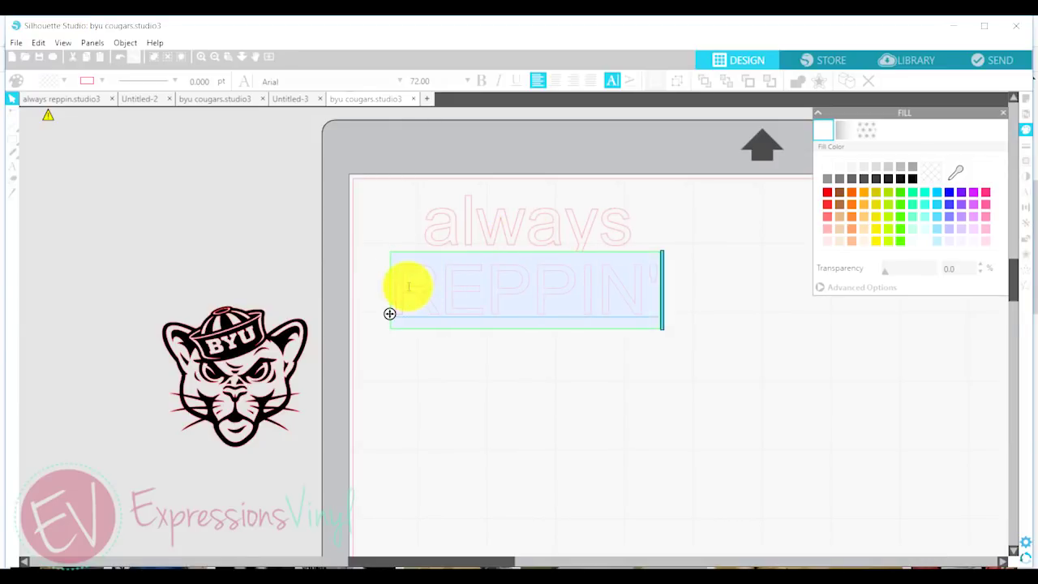
left_click(1026, 192)
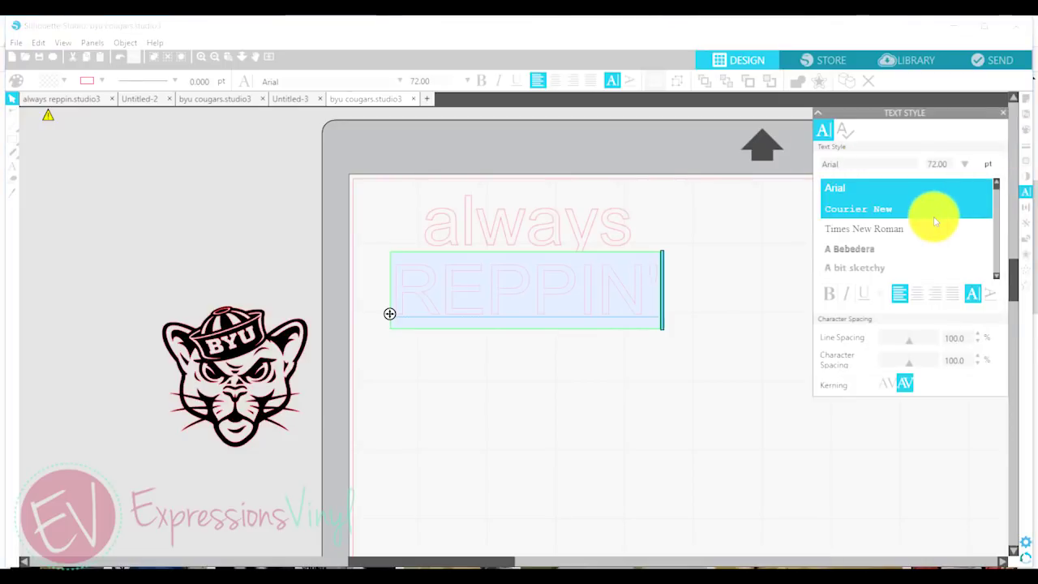
scroll(935, 221, "down", 15)
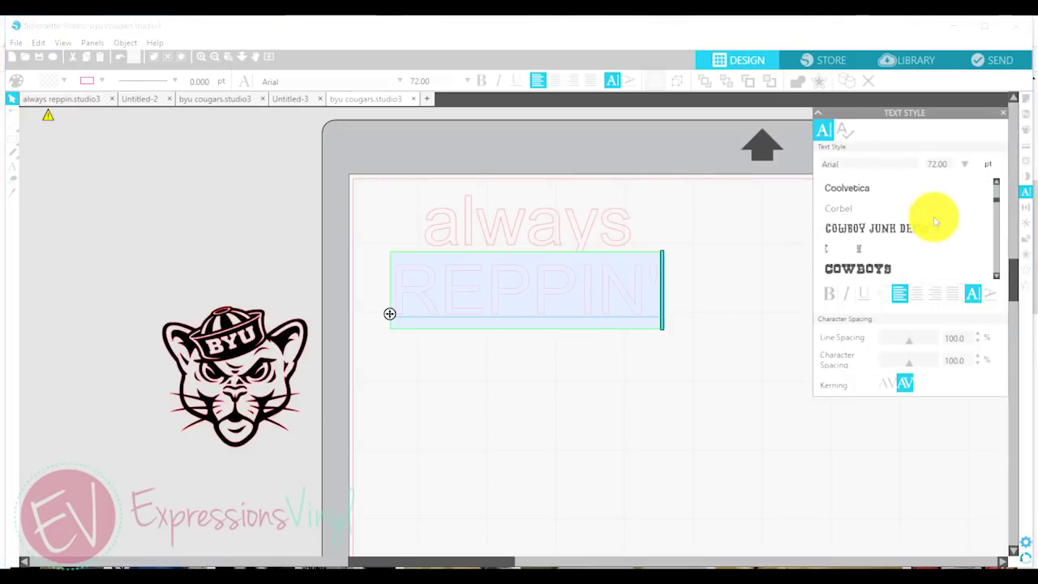
scroll(935, 221, "down", 10)
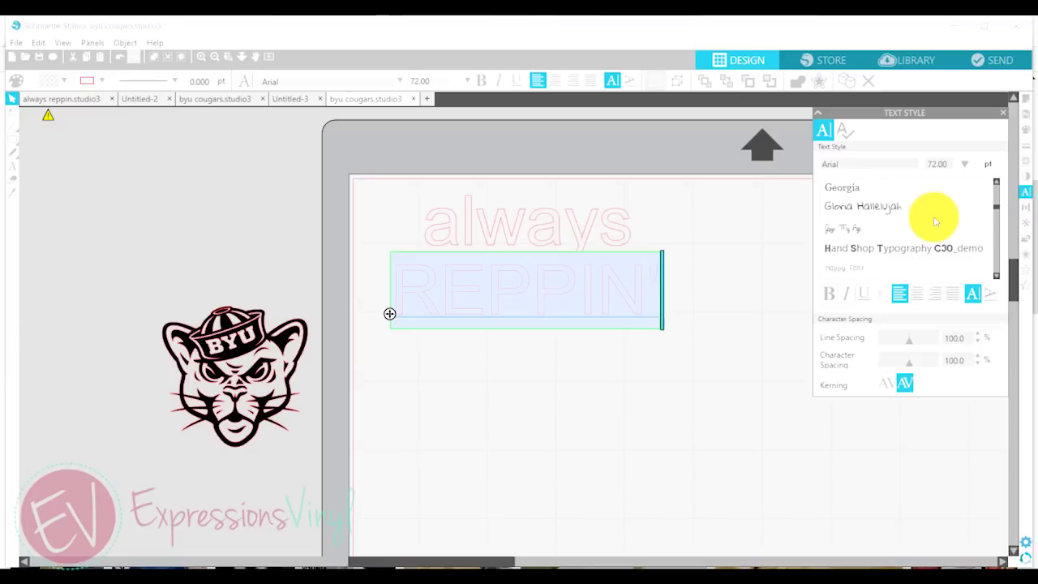
scroll(935, 221, "down", 5)
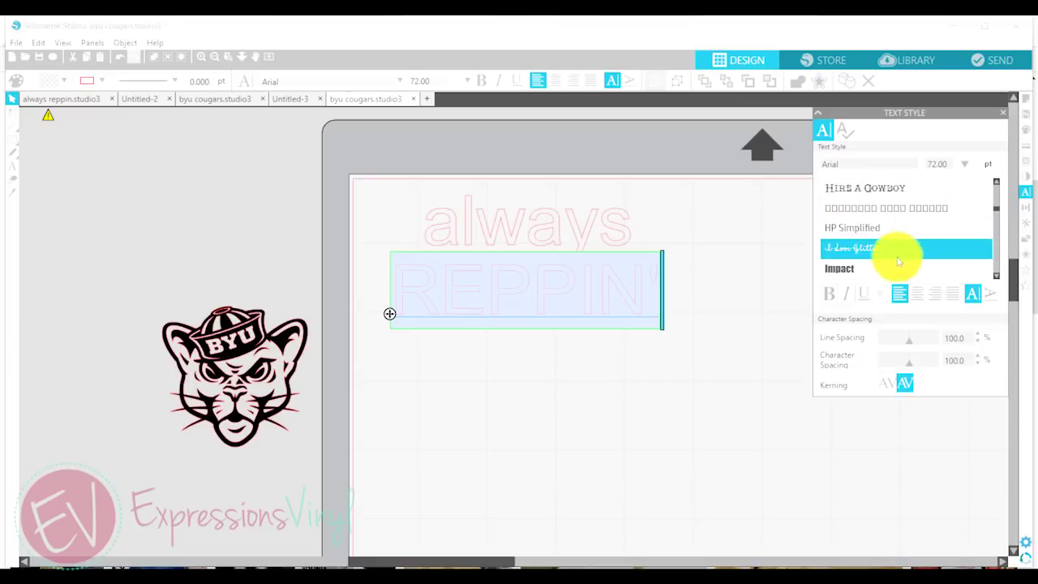
left_click(881, 268)
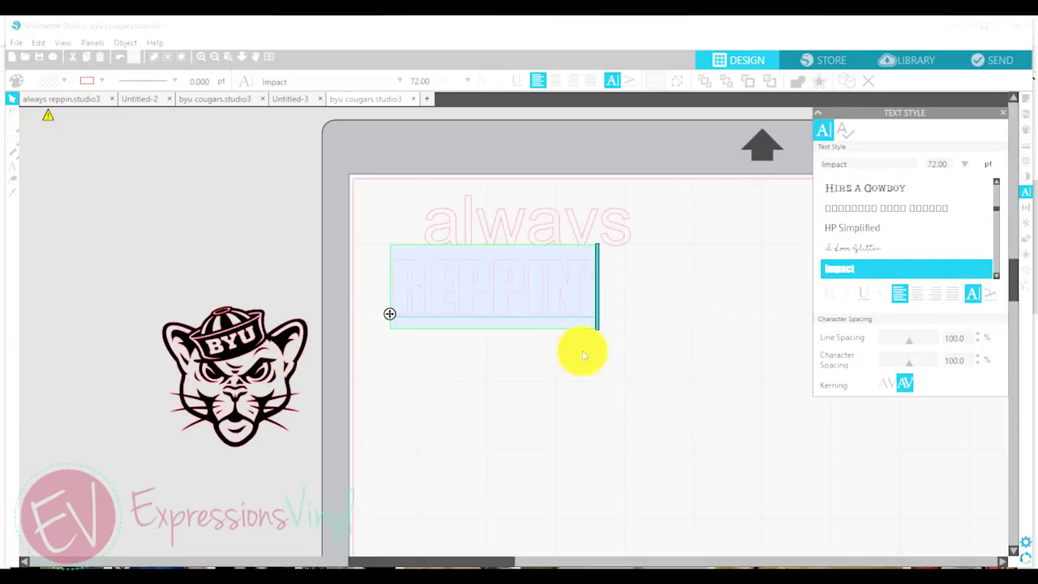
left_click(648, 371)
Step: Scale REPPIN' up to 191.10 pt, about 7.889 in wide
left_click(567, 304)
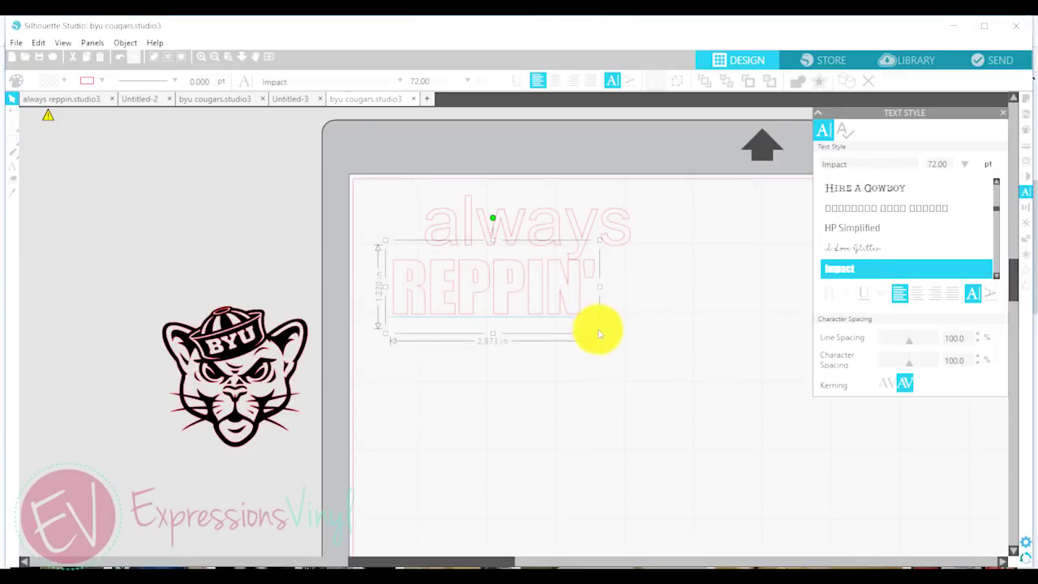
left_click_drag(601, 332, 932, 498)
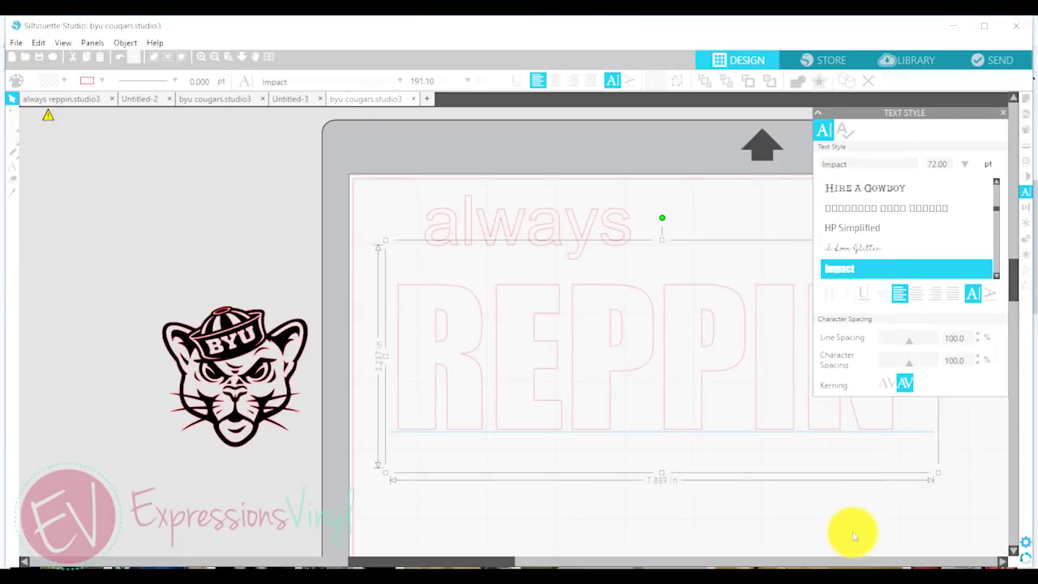
left_click_drag(527, 560, 597, 558)
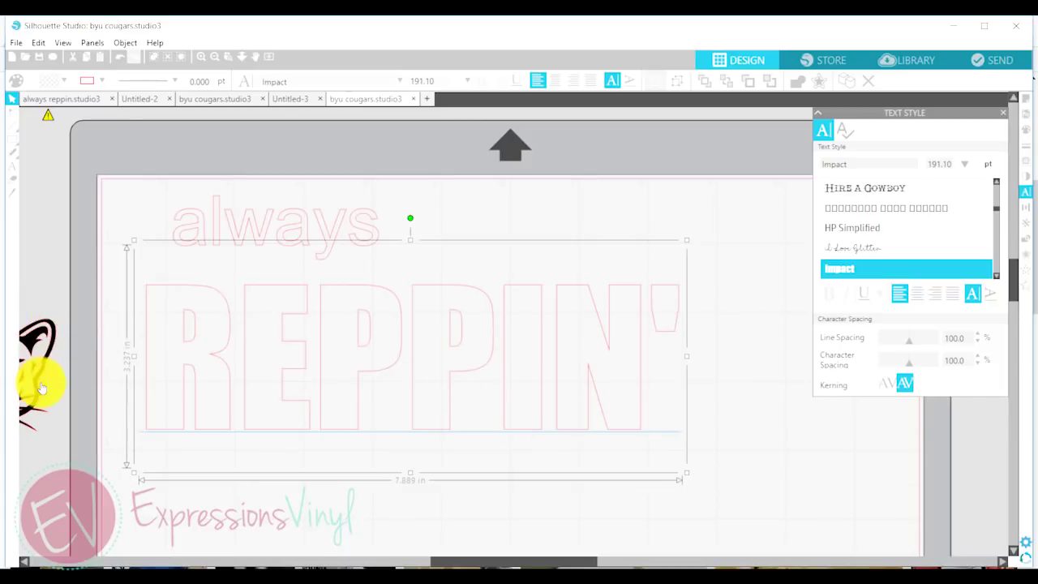
Step: Try 85% and 95% character spacing on REPPIN', settling on 90%
left_click_drag(37, 381, 65, 404)
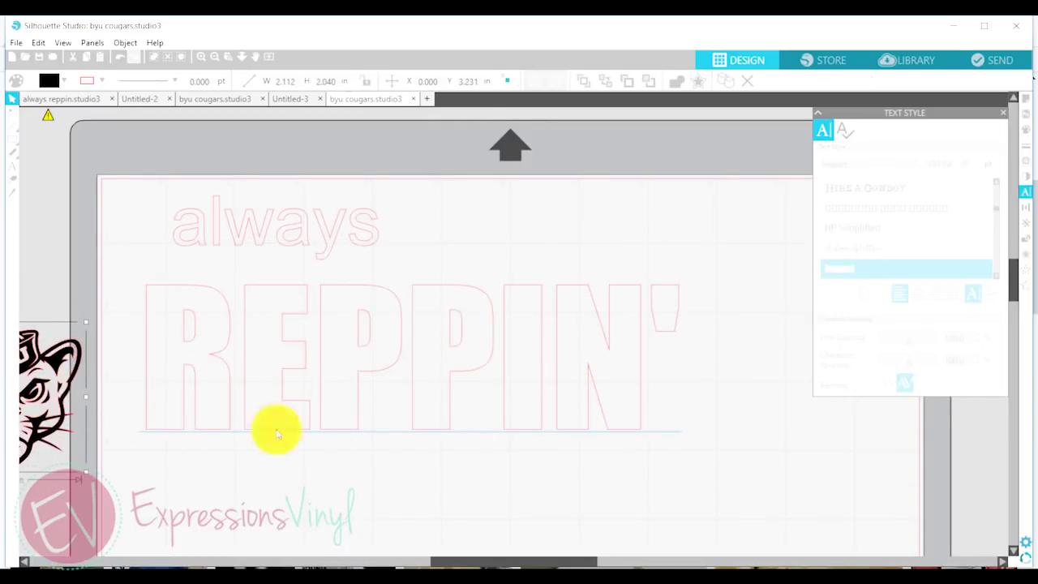
left_click(606, 415)
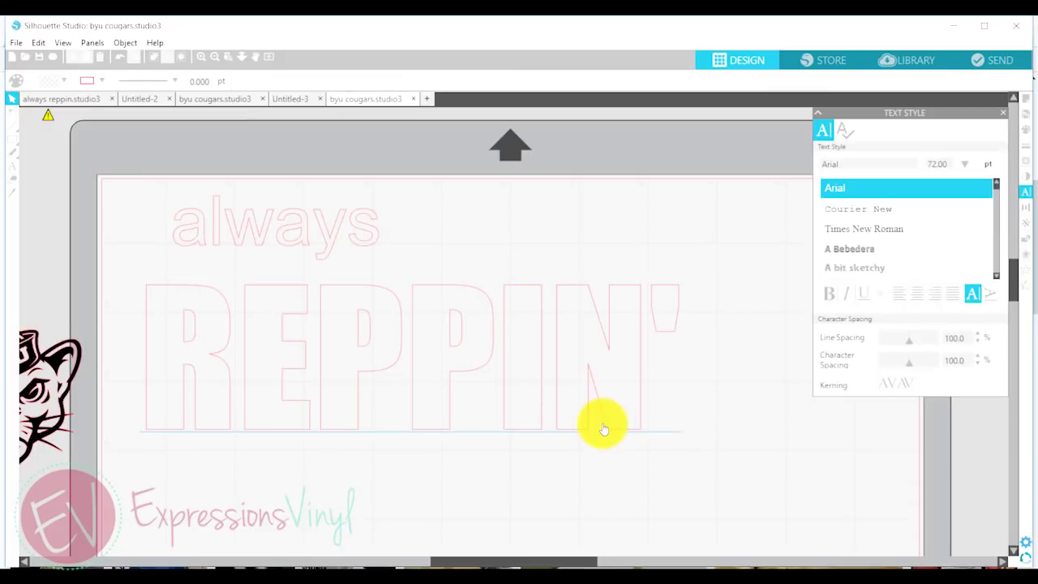
left_click(645, 417)
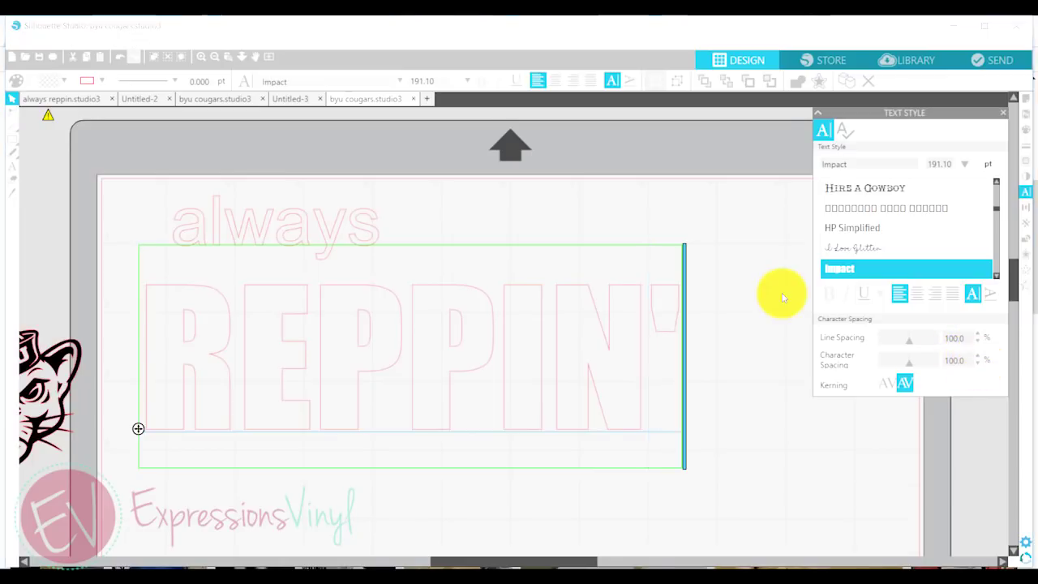
key("Down")
key("Down")
key("Down")
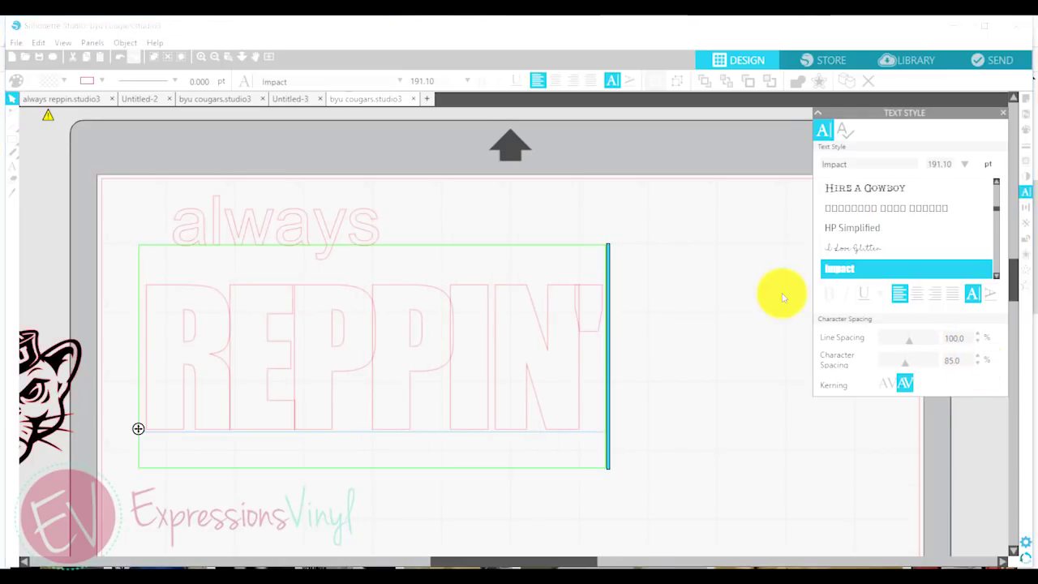
key("Up")
key("Up")
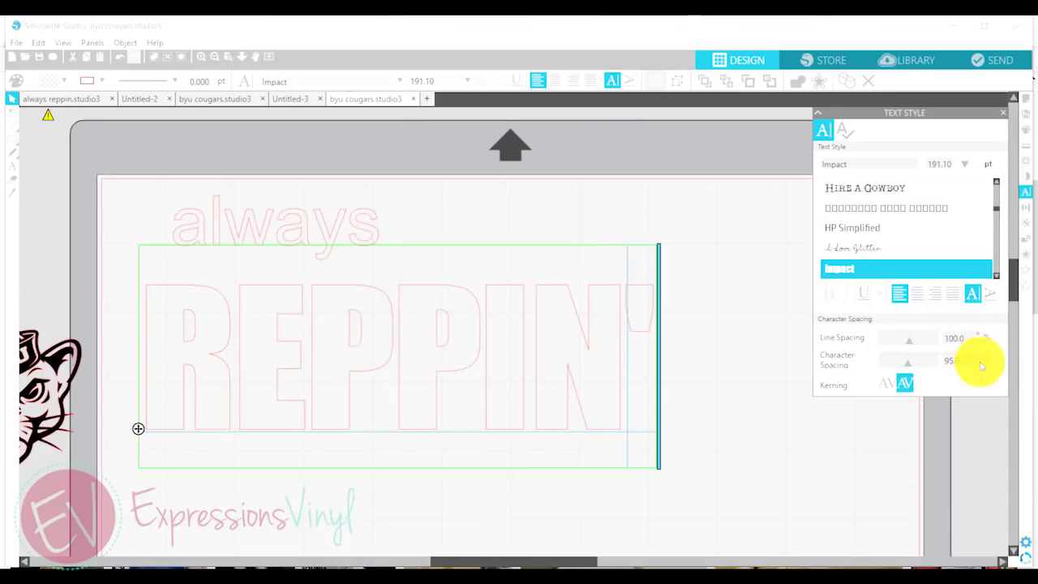
key("Down")
key("Down")
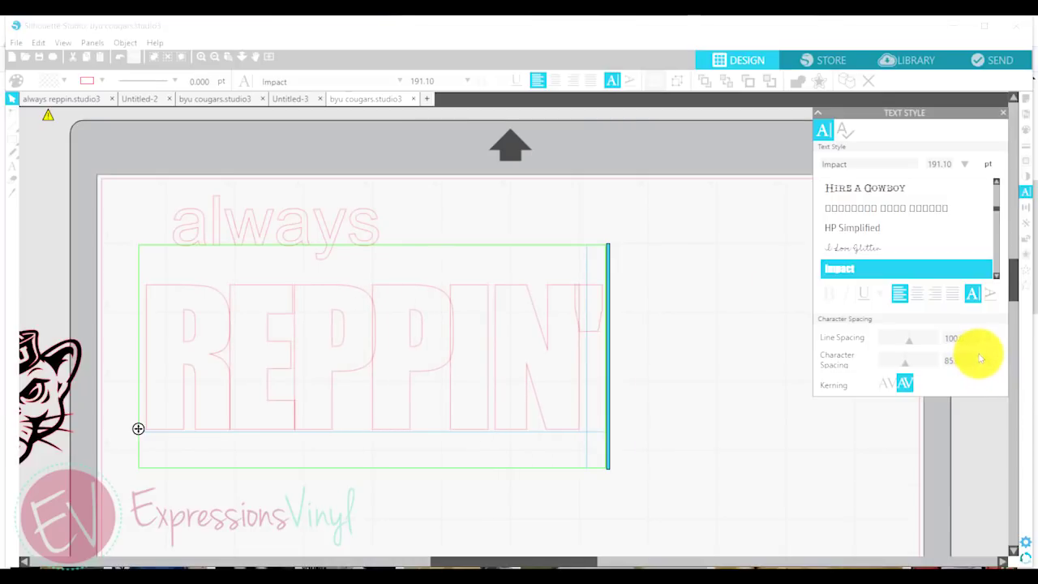
key("Up")
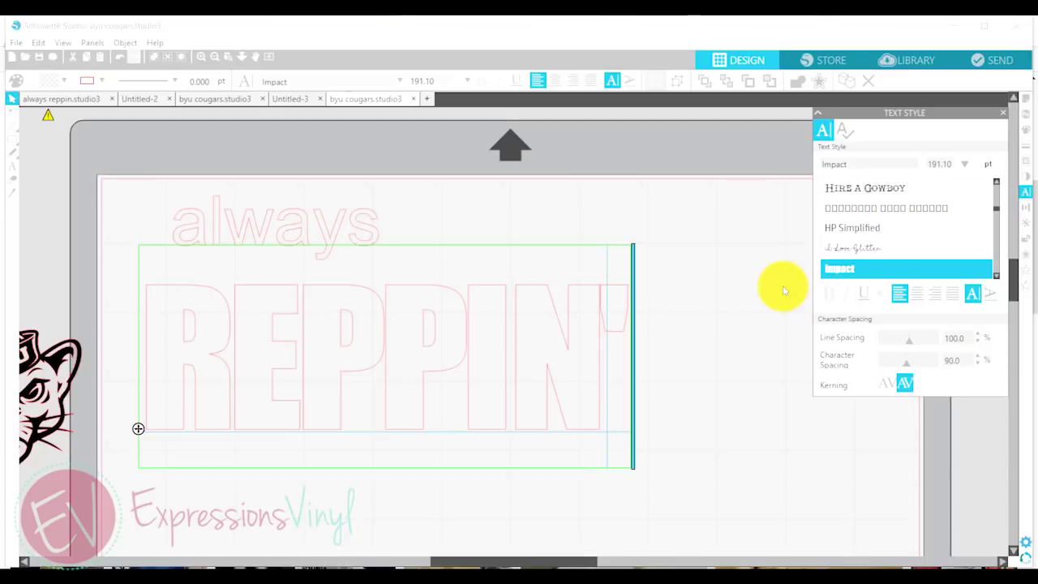
left_click(664, 348)
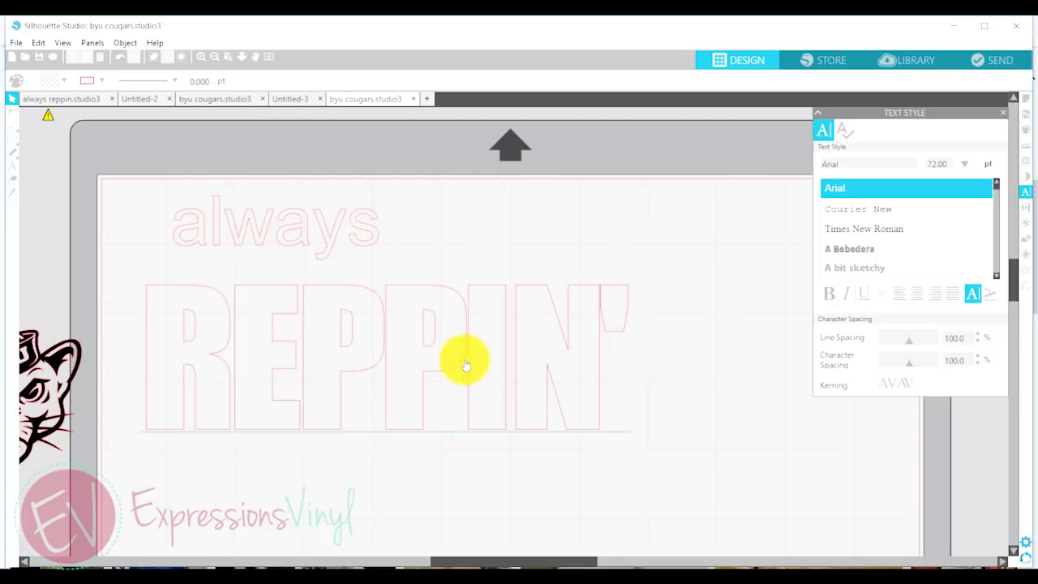
Step: Ungroup REPPIN' into separate letter shapes, including the apostrophe
left_click(375, 309)
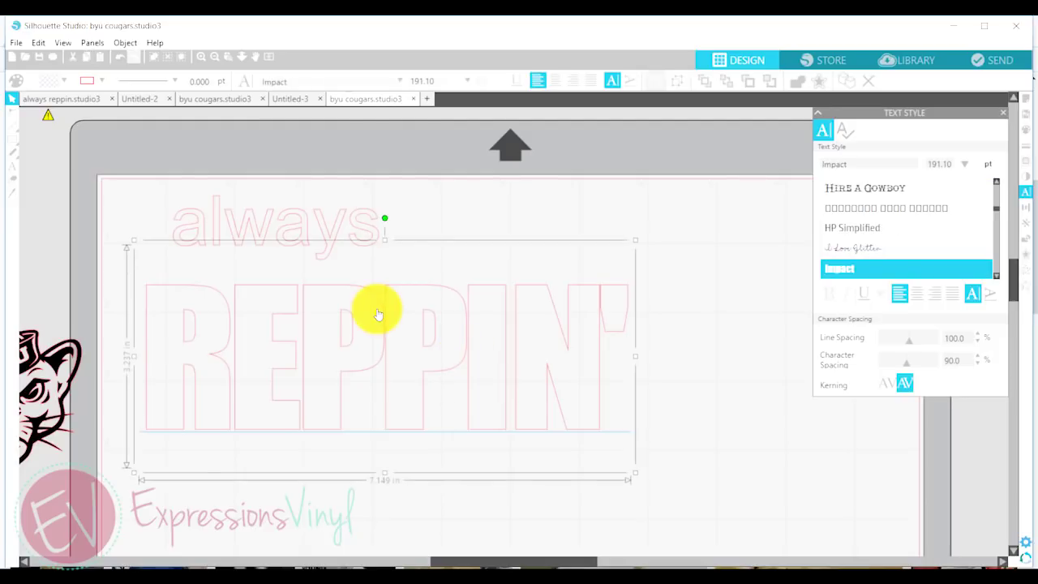
right_click(378, 314)
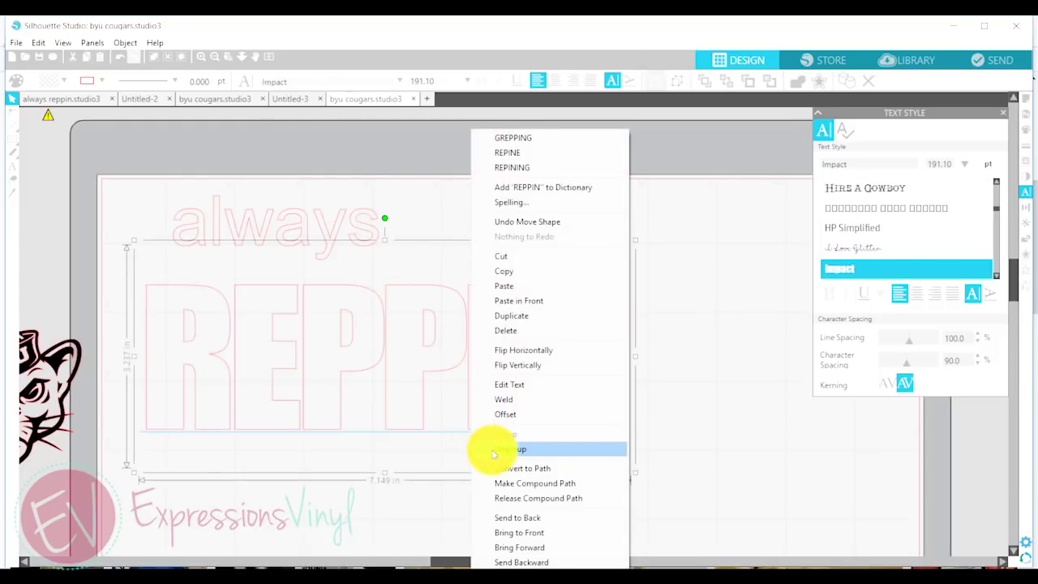
key("Return")
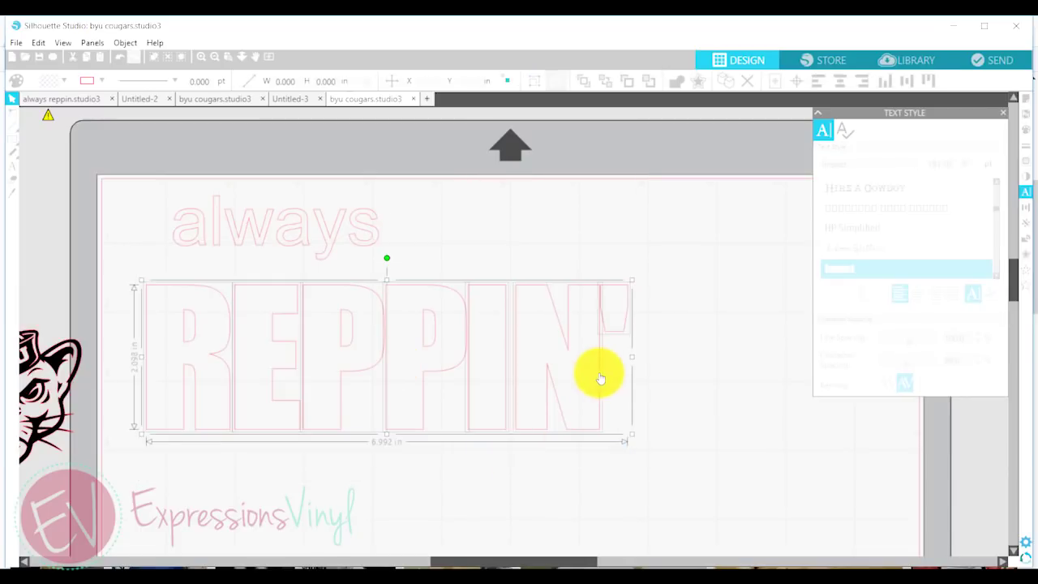
left_click(681, 433)
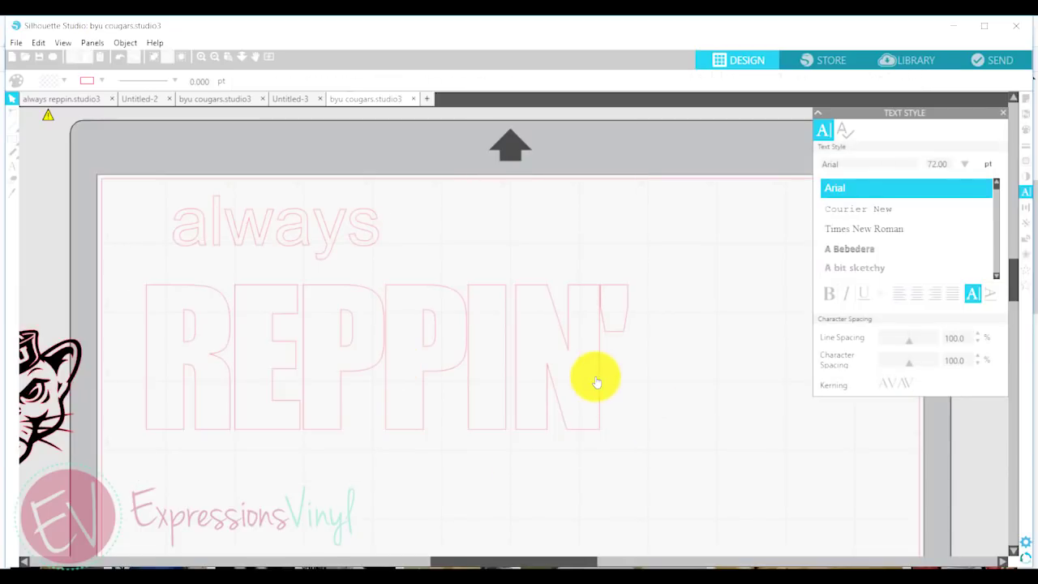
left_click(617, 320)
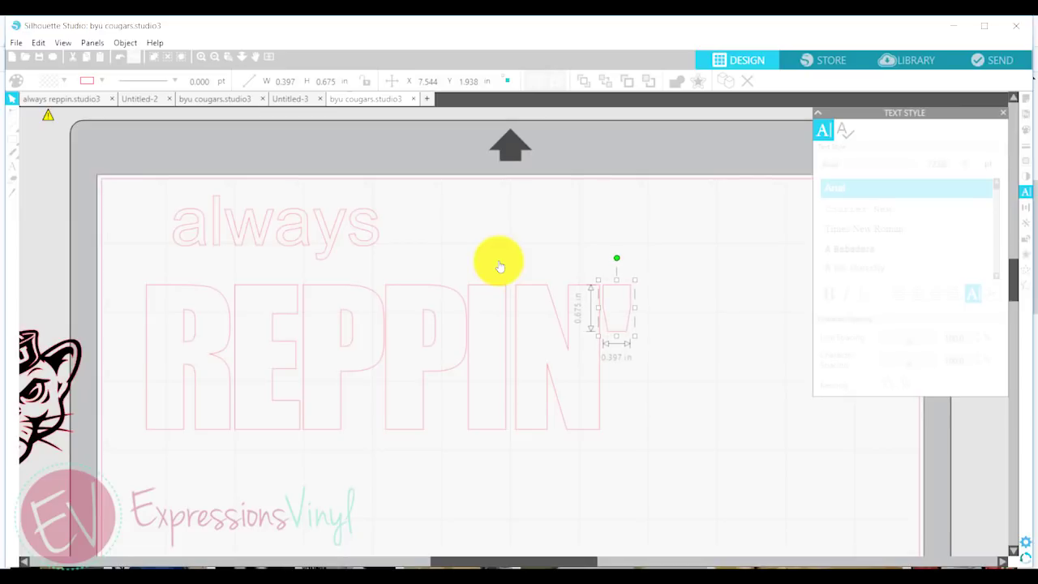
left_click(505, 354)
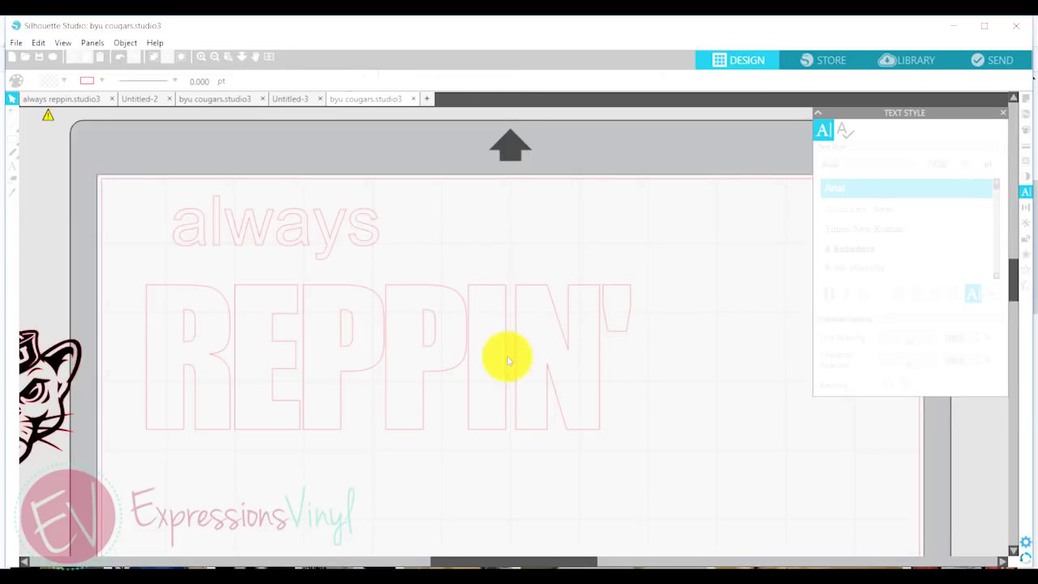
Step: Distribute all the REPPIN' letters evenly with horizontal spacing
left_click_drag(121, 289, 666, 413)
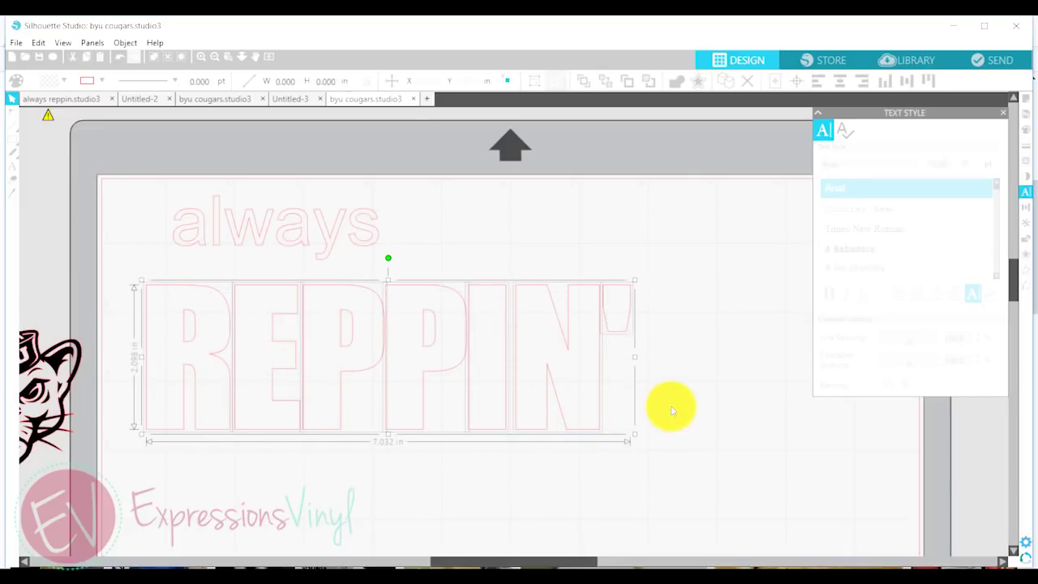
left_click(1027, 209)
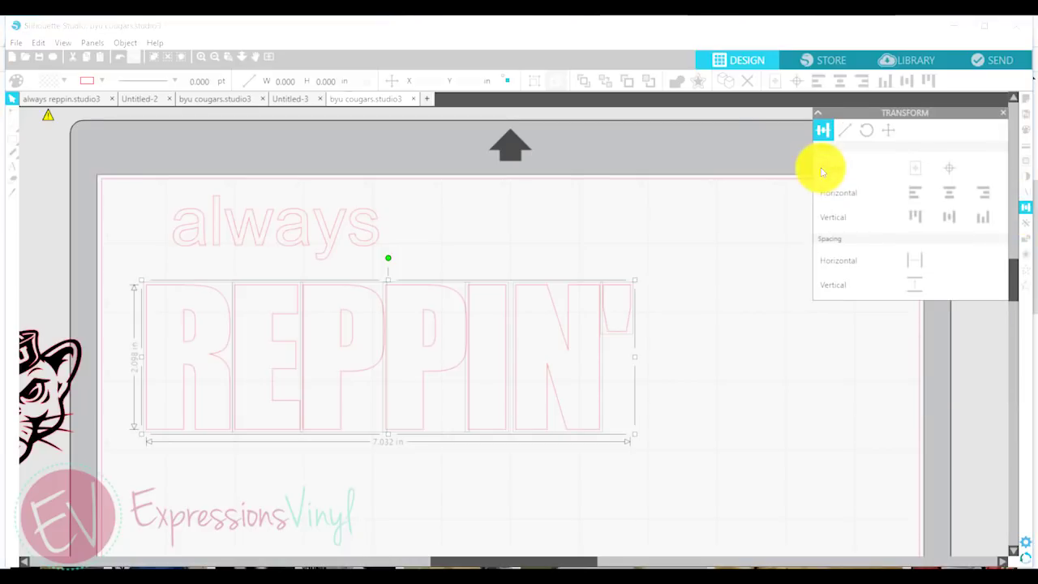
left_click(914, 262)
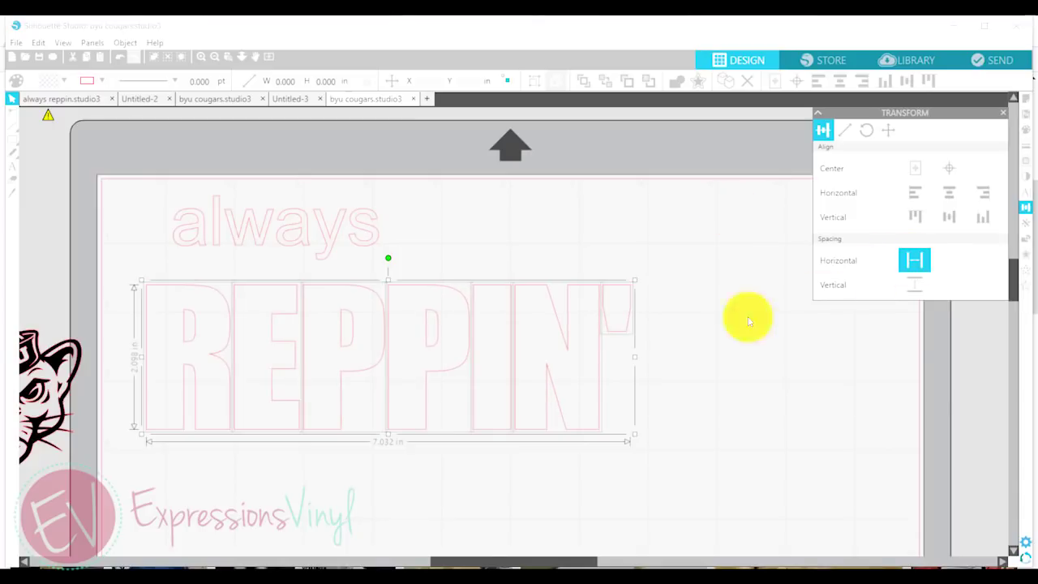
left_click(579, 350)
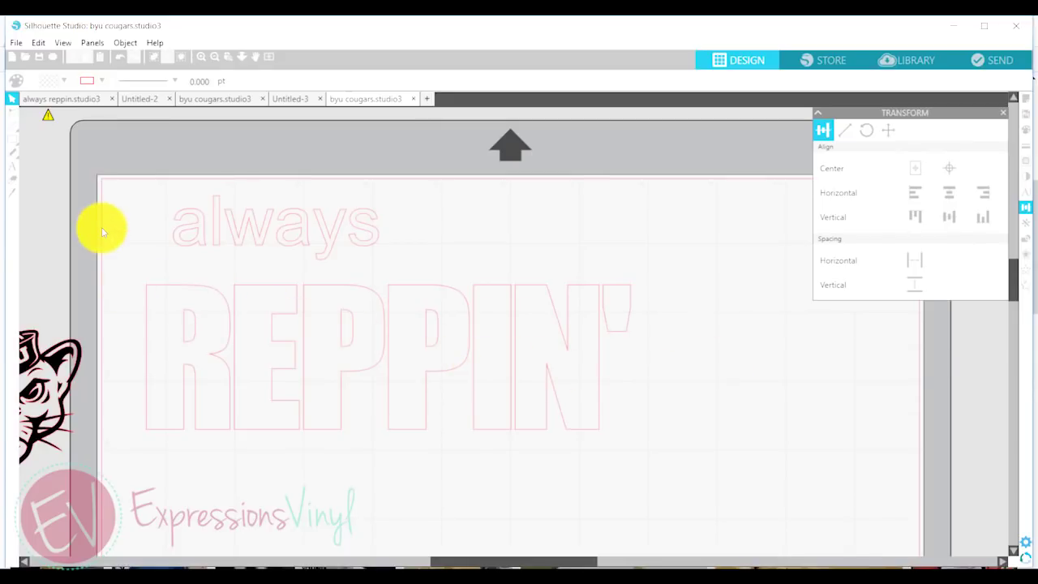
Step: Regroup the REPPIN' letters and scale them to 9.903 × 2.955 in
left_click_drag(136, 277, 640, 446)
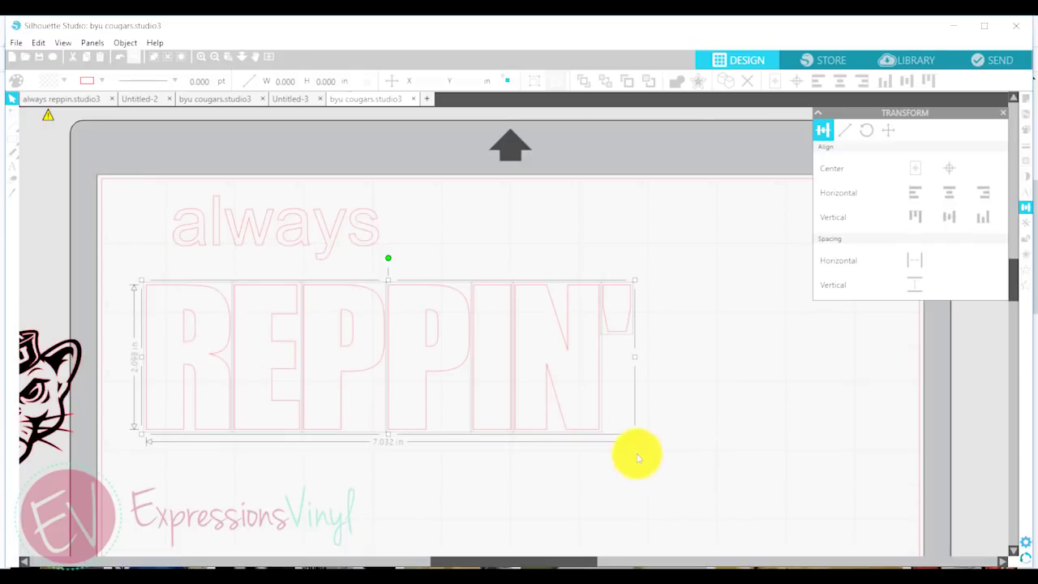
right_click(726, 419)
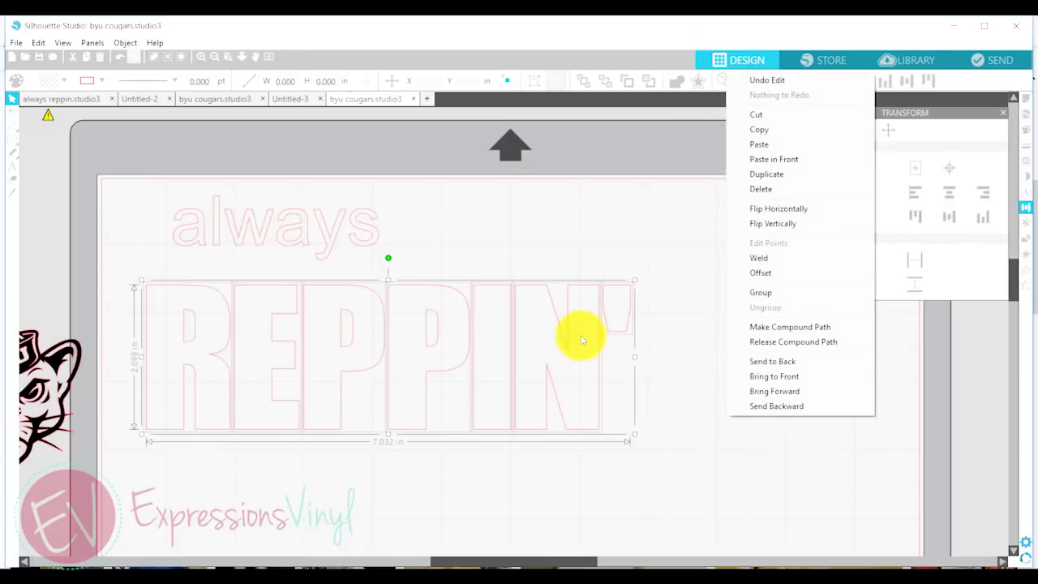
left_click(764, 294)
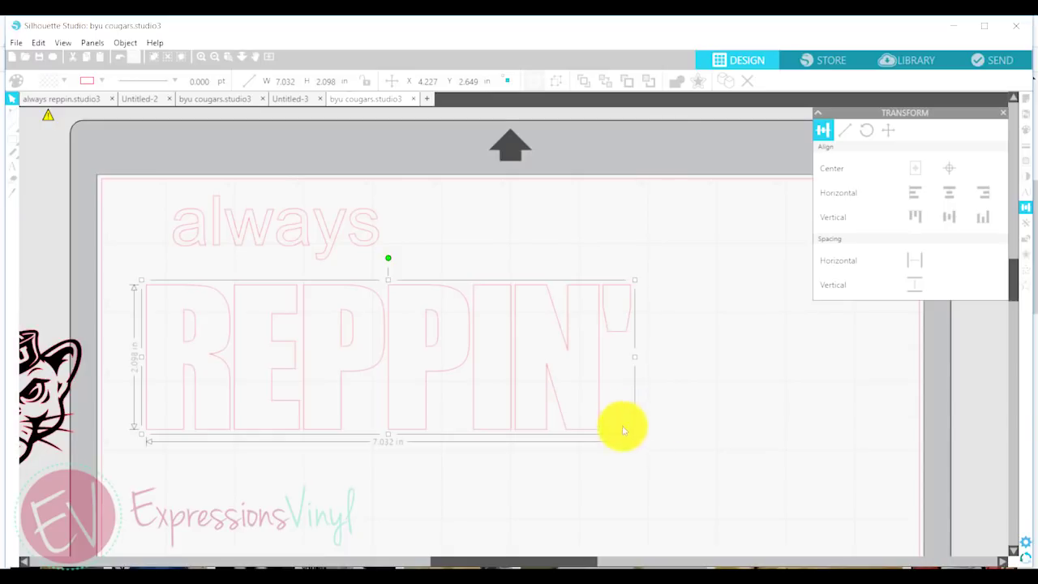
left_click_drag(634, 434, 827, 508)
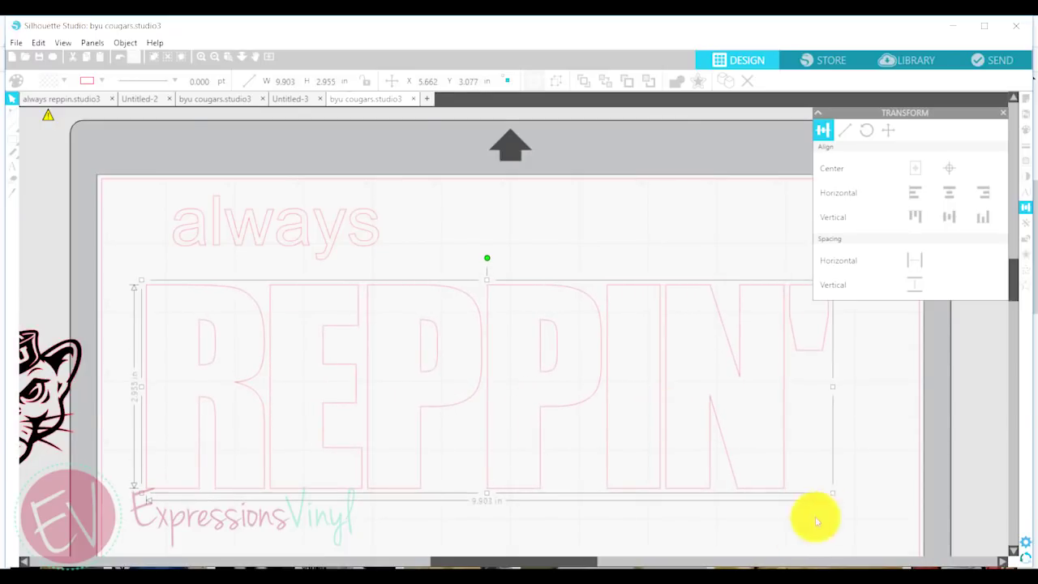
left_click(689, 535)
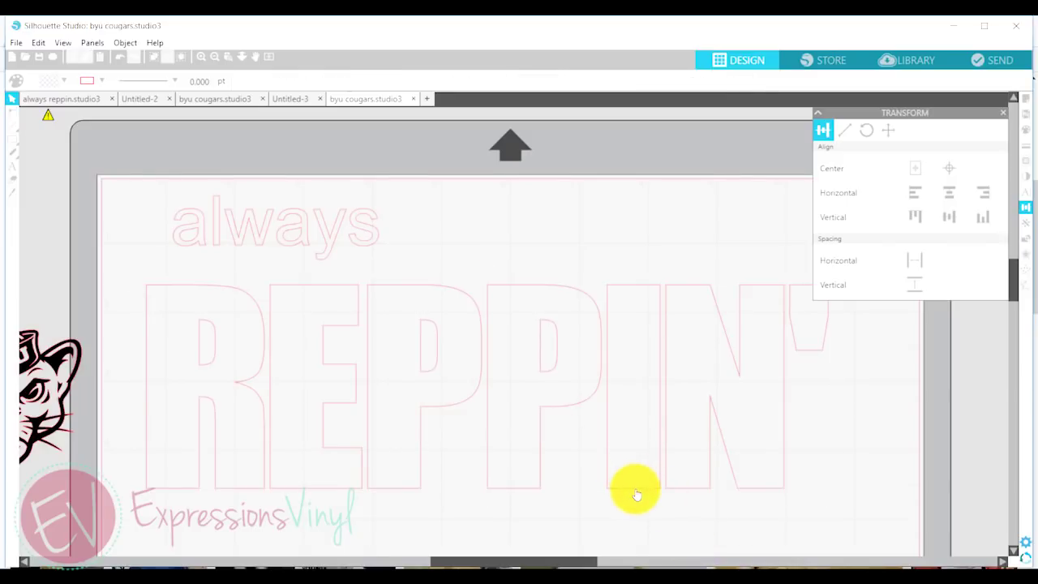
left_click(509, 399)
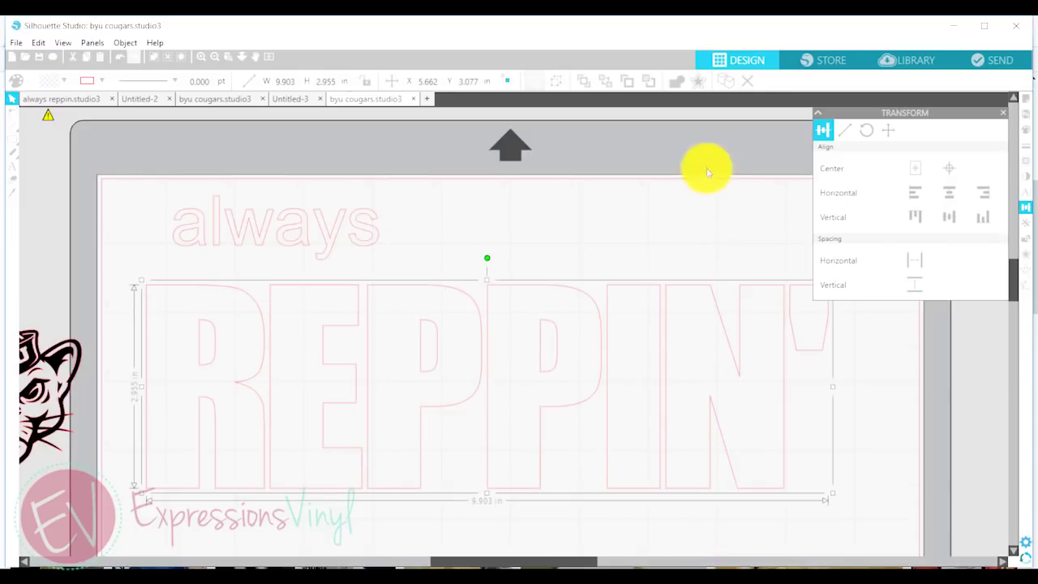
Step: Add a 0.100 in offset outline around REPPIN' and send it to the back
left_click(698, 82)
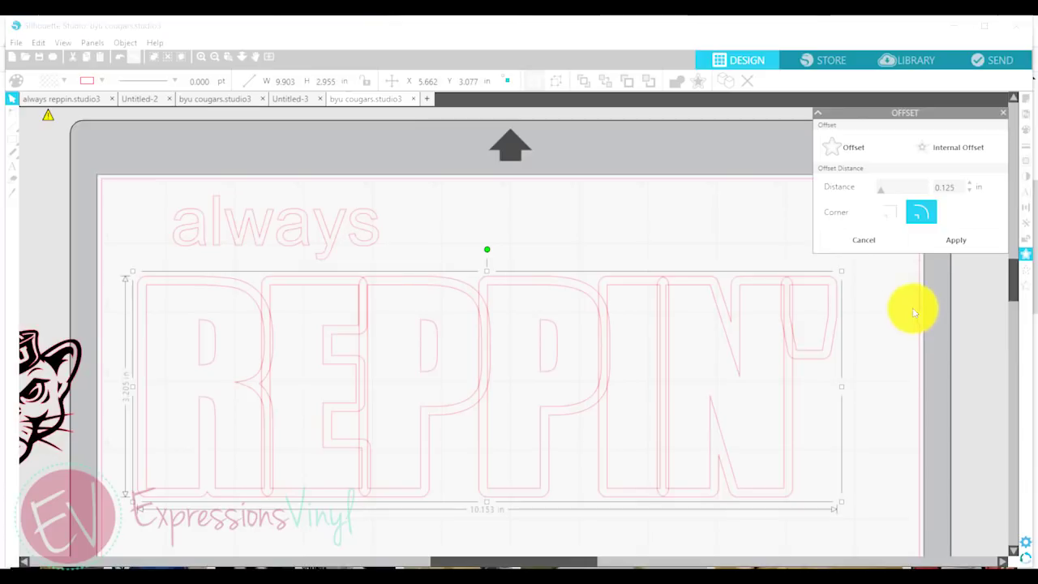
left_click(969, 190)
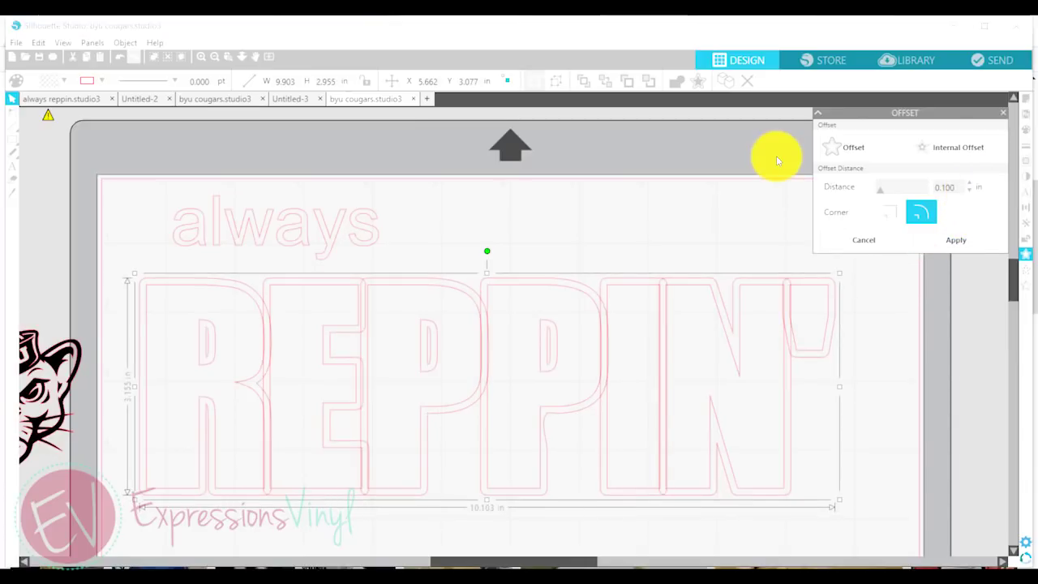
left_click(961, 239)
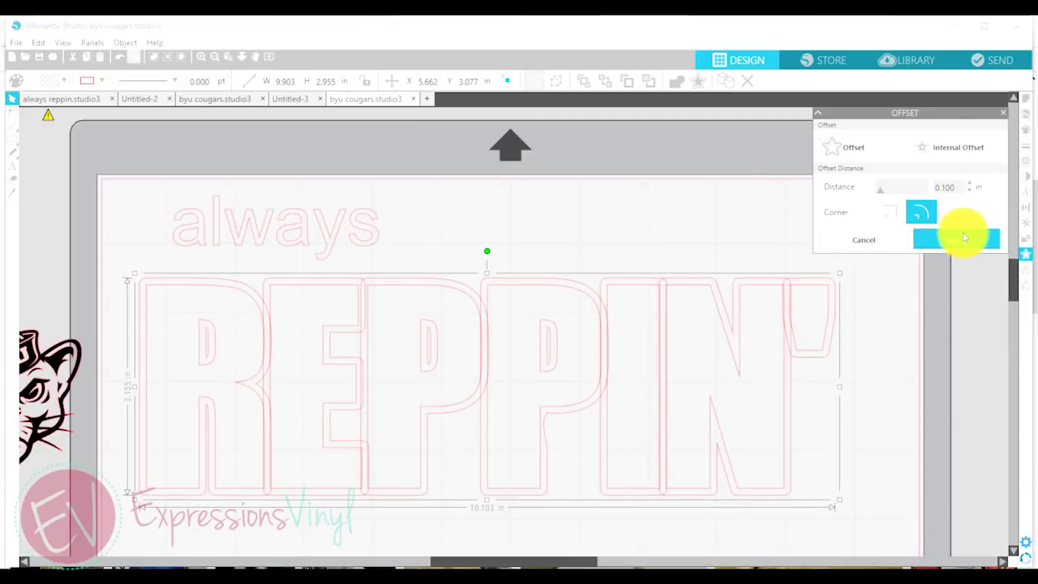
left_click(1026, 130)
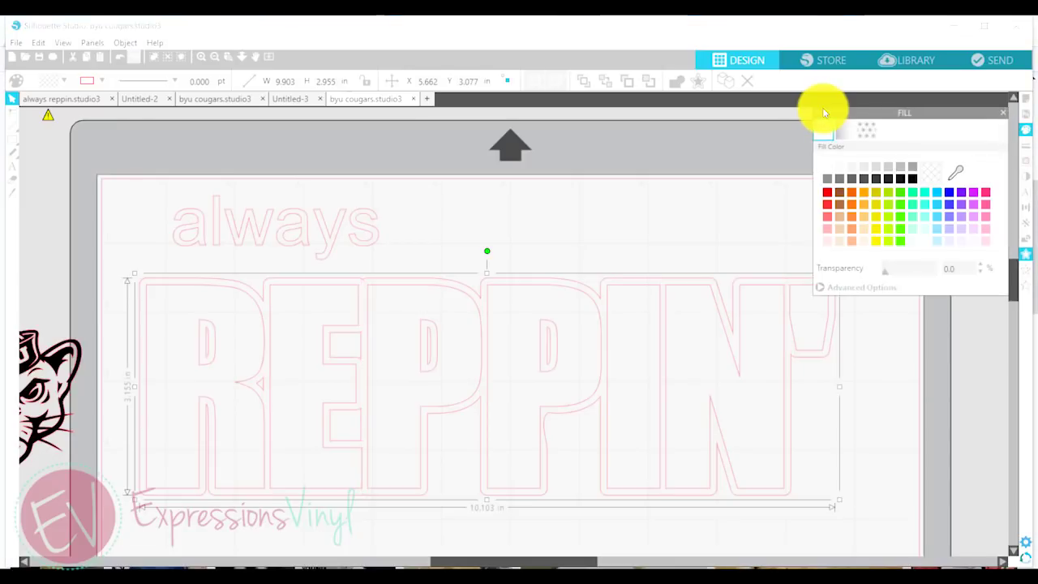
left_click(912, 179)
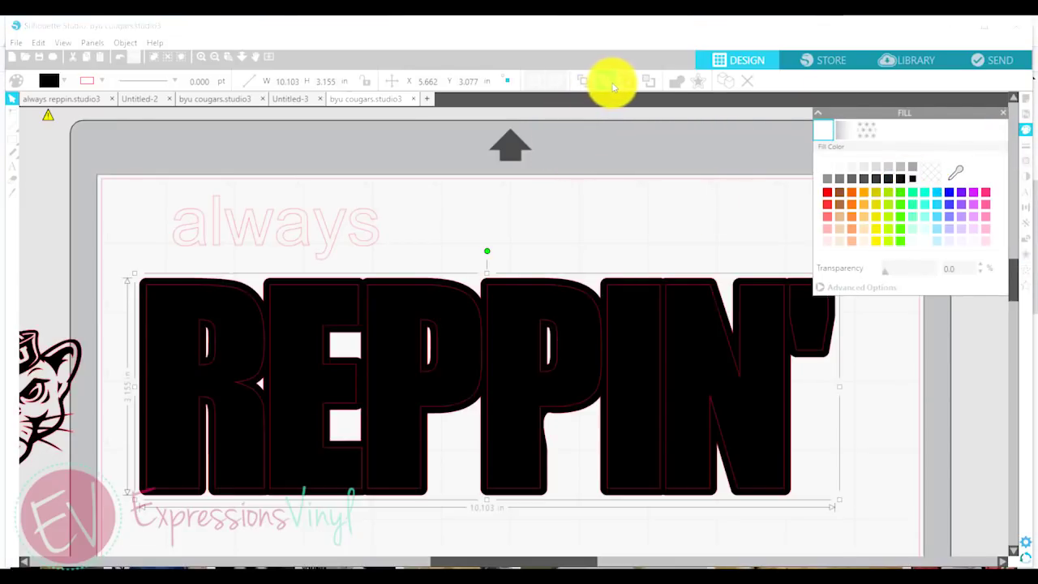
left_click(606, 82)
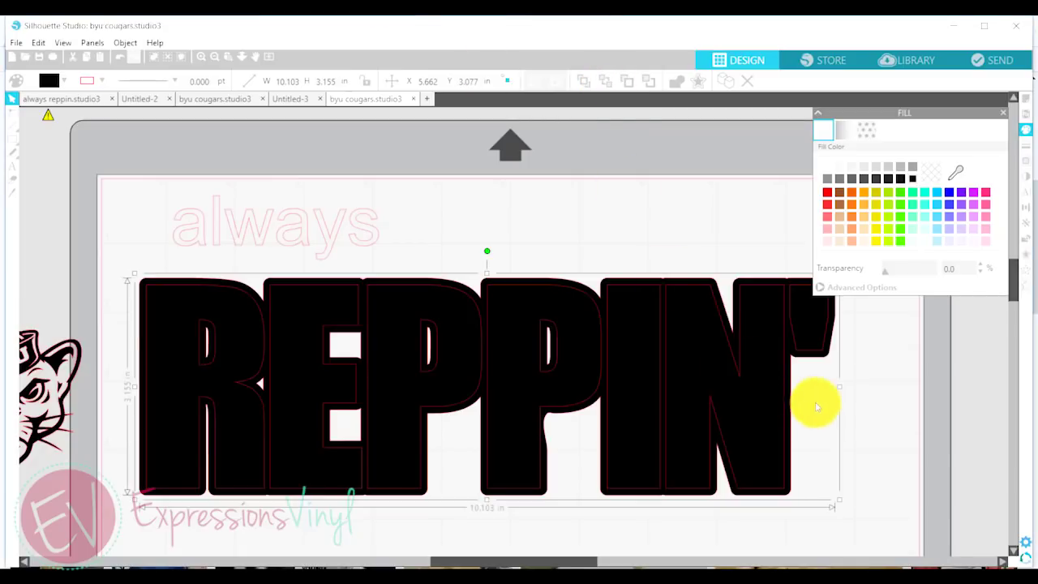
left_click(933, 170)
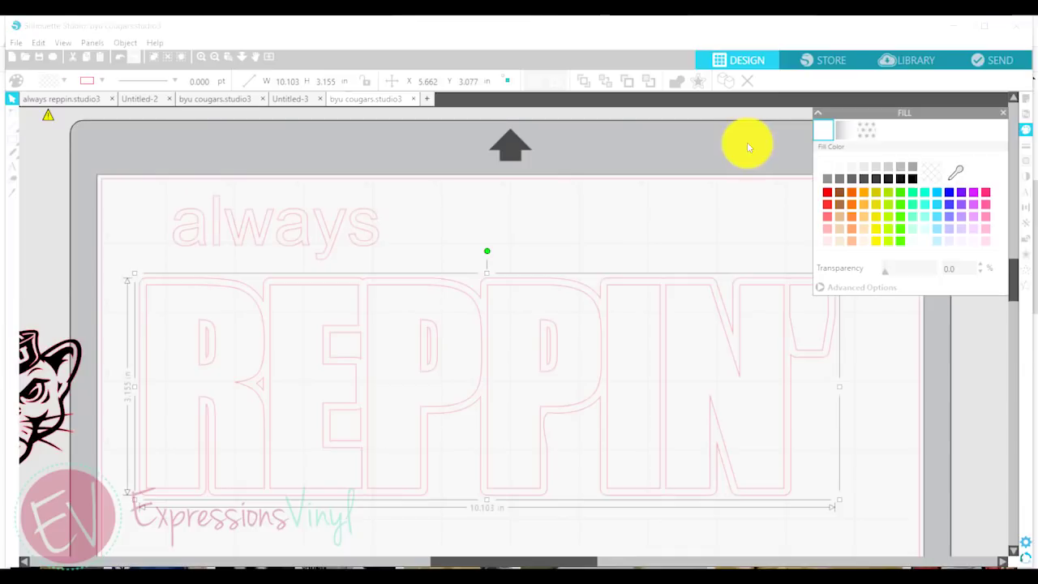
Step: Fill the inner REPPIN' letters white and the offset outline black
left_click(803, 352)
left_click(641, 280)
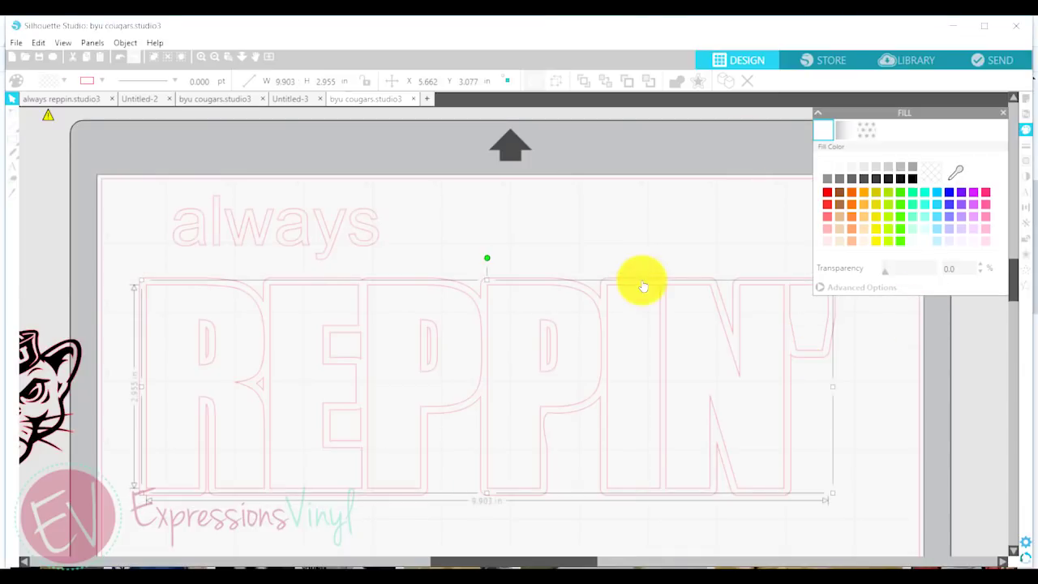
left_click(830, 174)
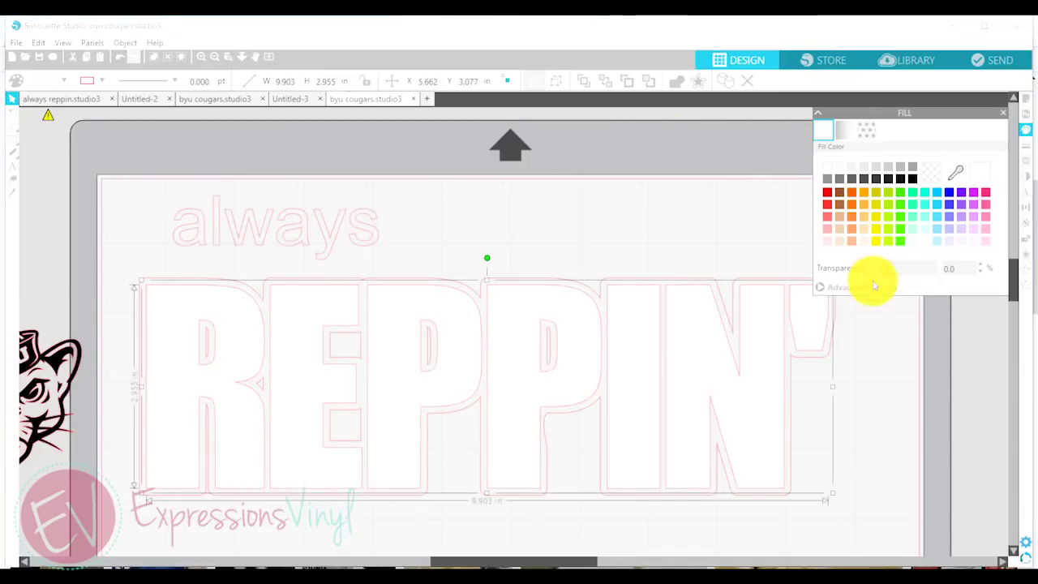
left_click(658, 282)
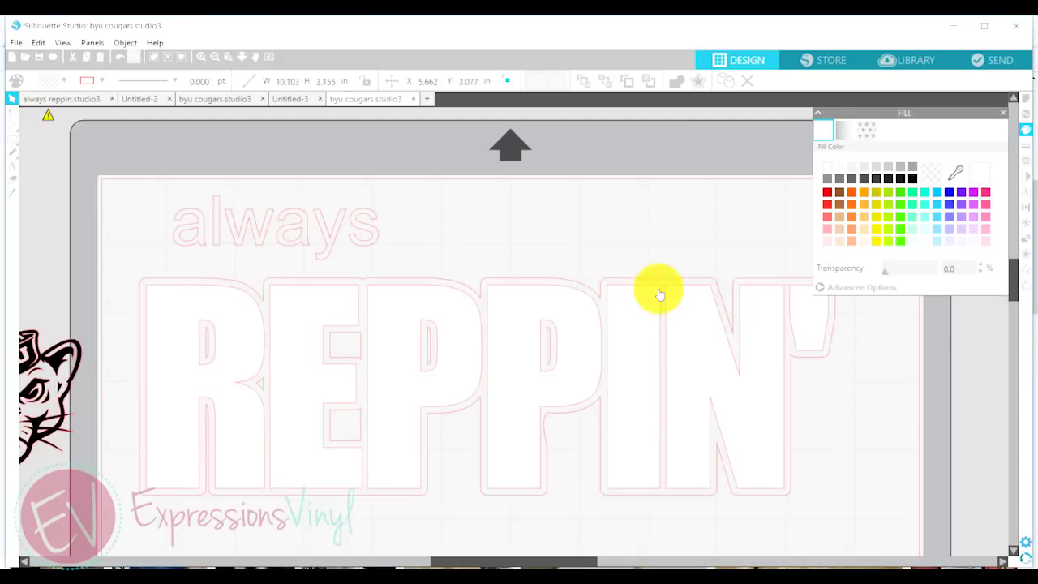
left_click(658, 282)
left_click(912, 179)
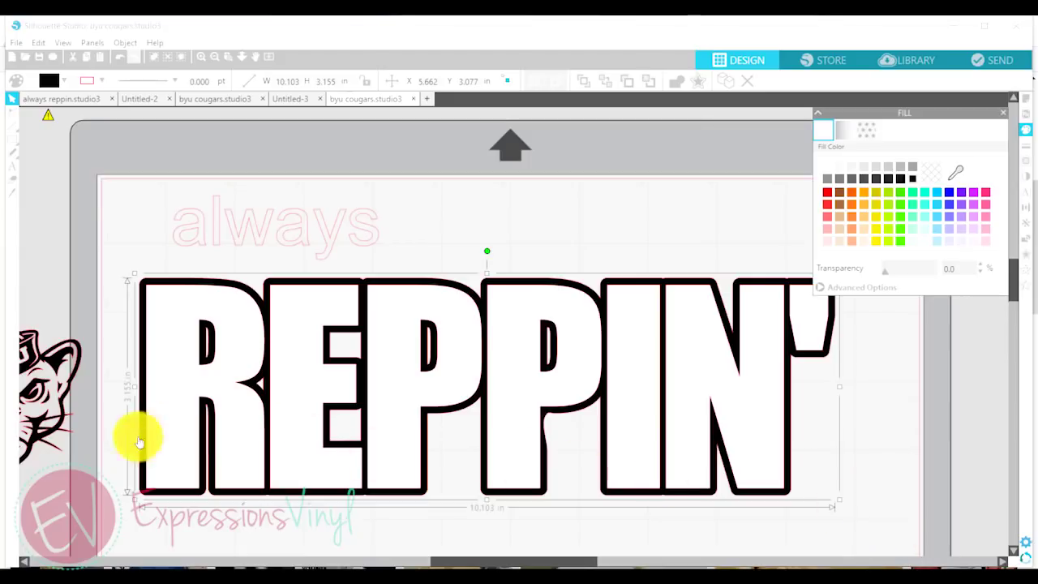
Step: Move the cougar logo onto the letters, bring it to the front and colour it blue
left_click(33, 343)
left_click_drag(32, 343, 94, 347)
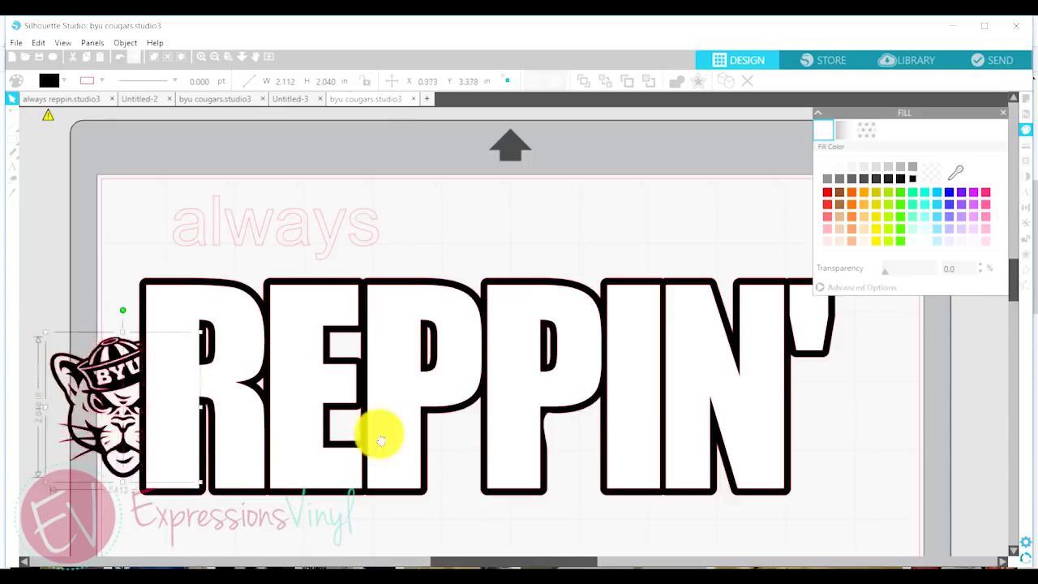
left_click_drag(380, 438, 527, 409)
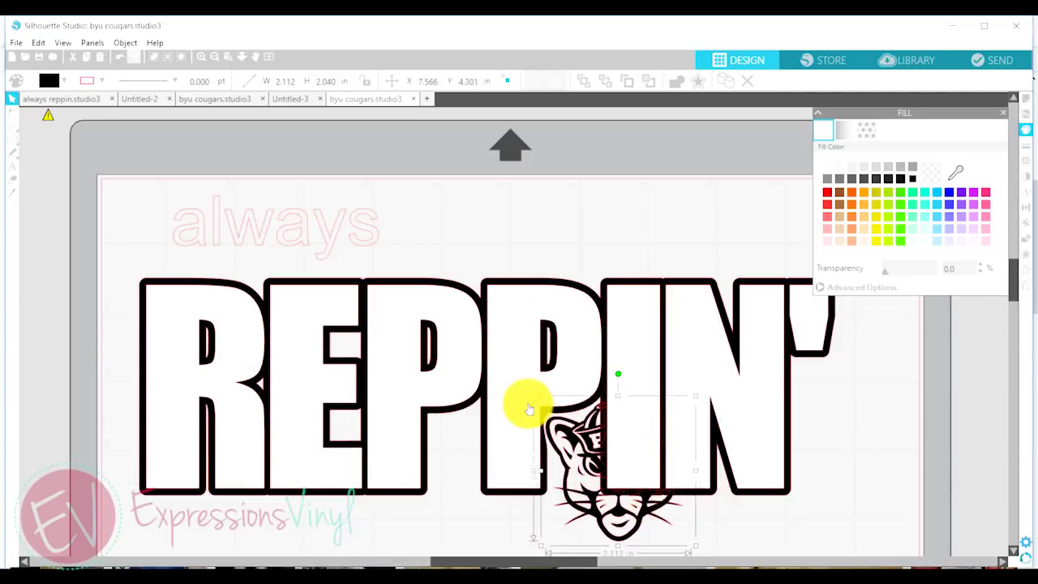
left_click(592, 79)
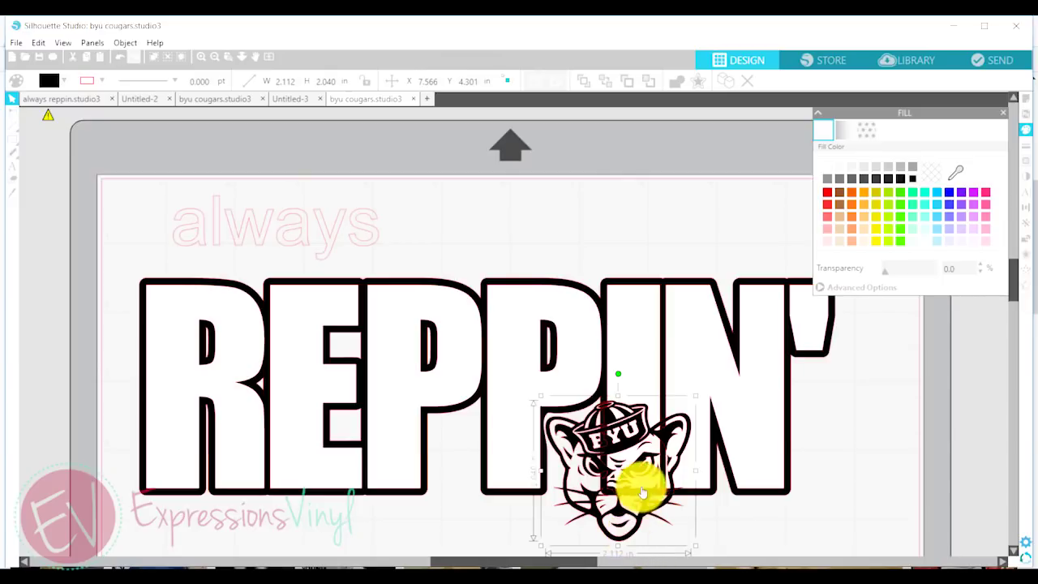
left_click(950, 193)
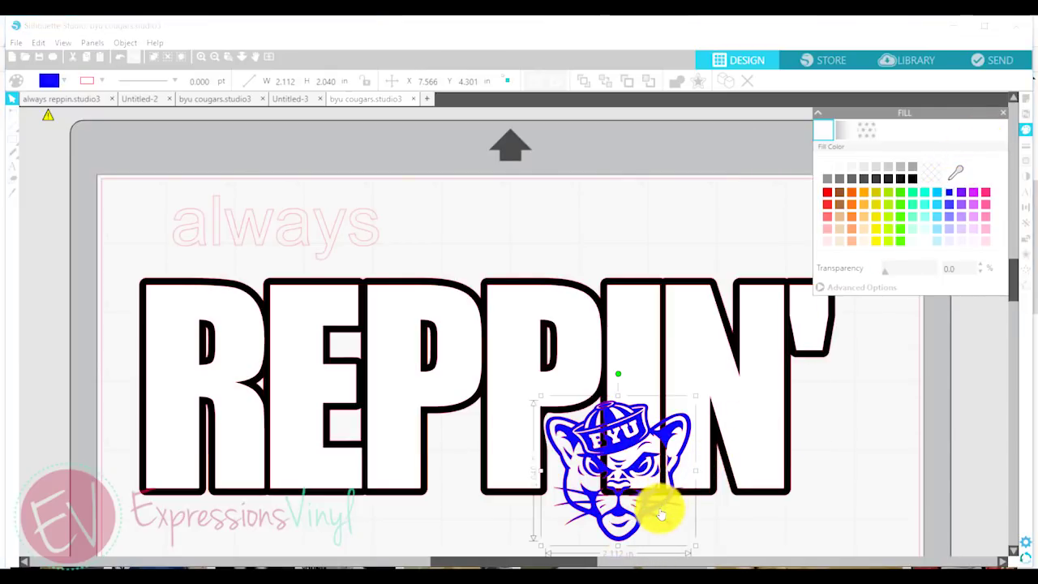
Step: Enlarge the cougar to about 3.008 in wide and position it over IN'
left_click_drag(655, 503, 725, 413)
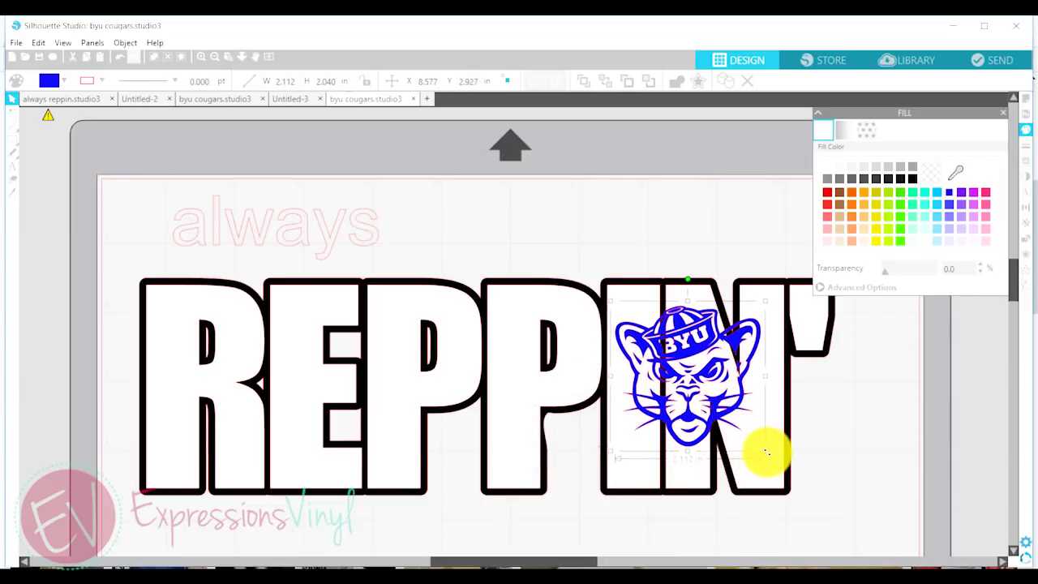
left_click_drag(766, 451, 838, 500)
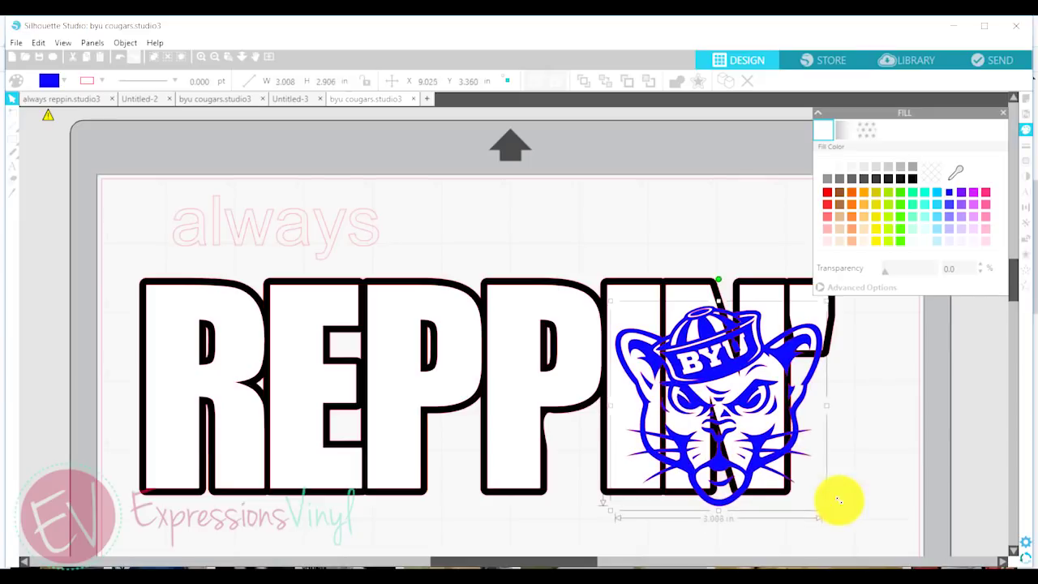
left_click_drag(767, 466, 749, 443)
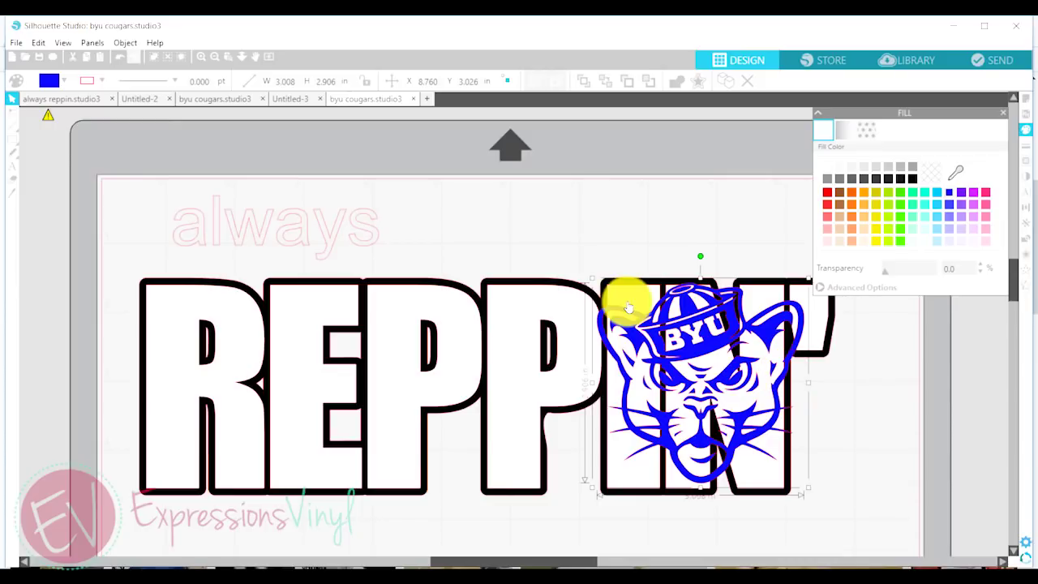
left_click_drag(783, 368, 781, 365)
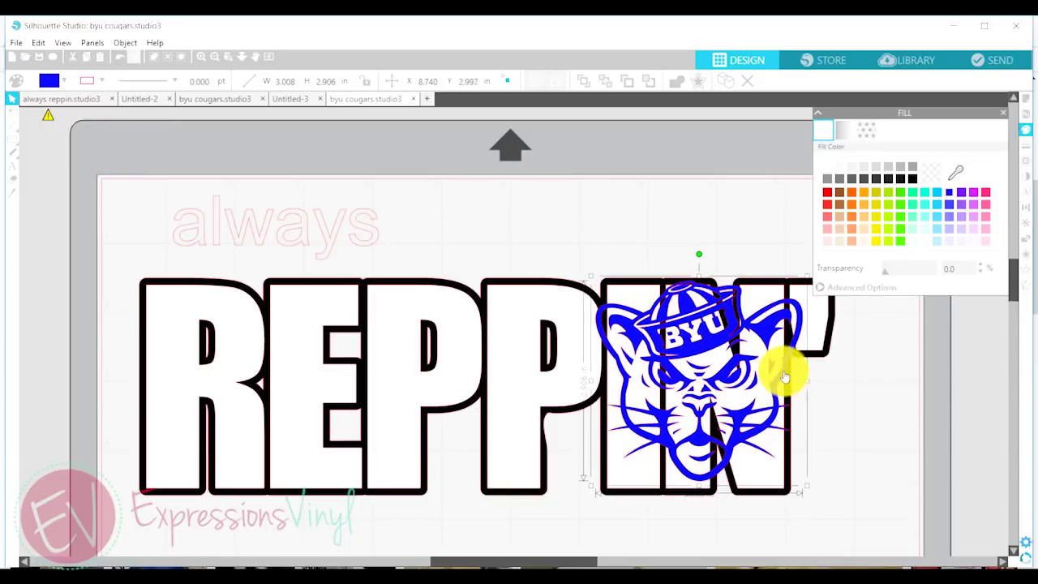
left_click(866, 465)
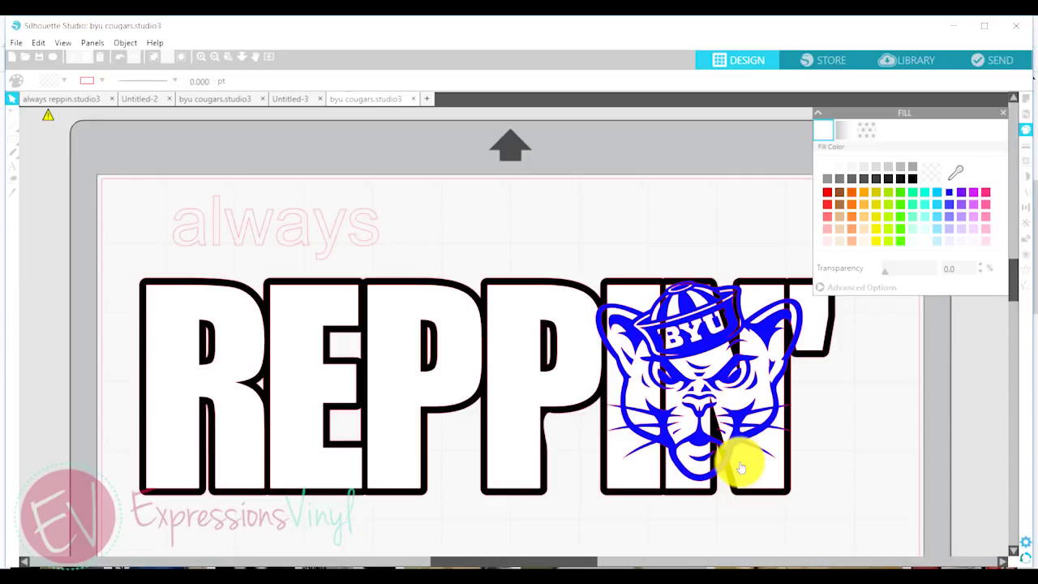
Step: Duplicate REPPIN' with the cougar and place the copy below the original
left_click(593, 379)
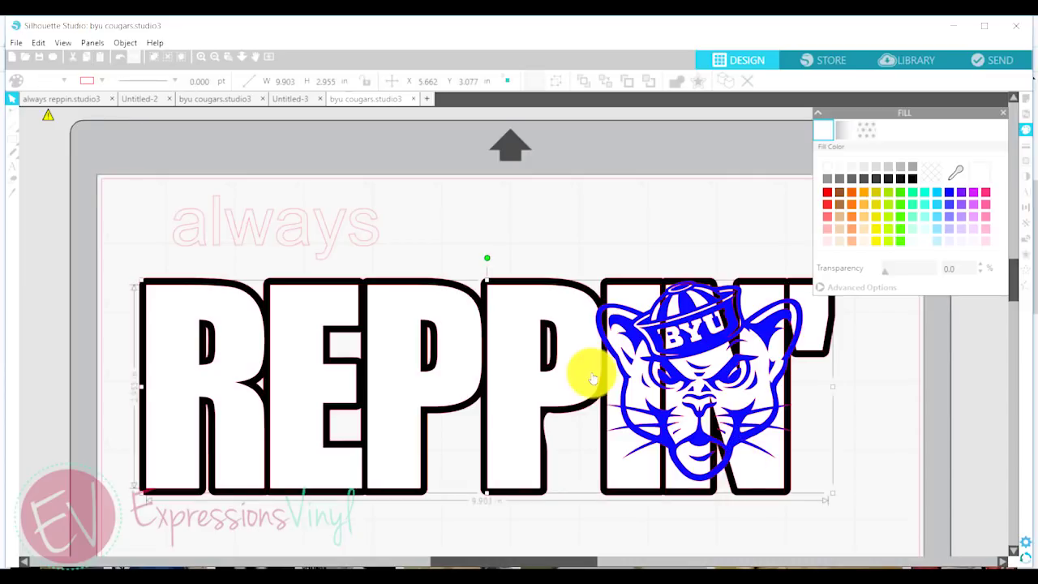
left_click(730, 442, "shift")
right_click(586, 367)
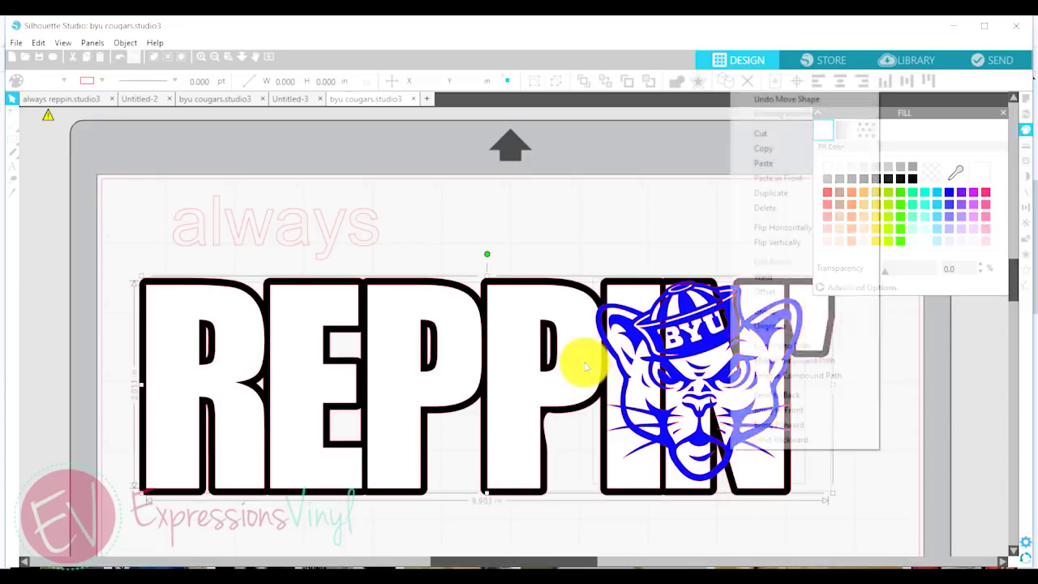
left_click(794, 199)
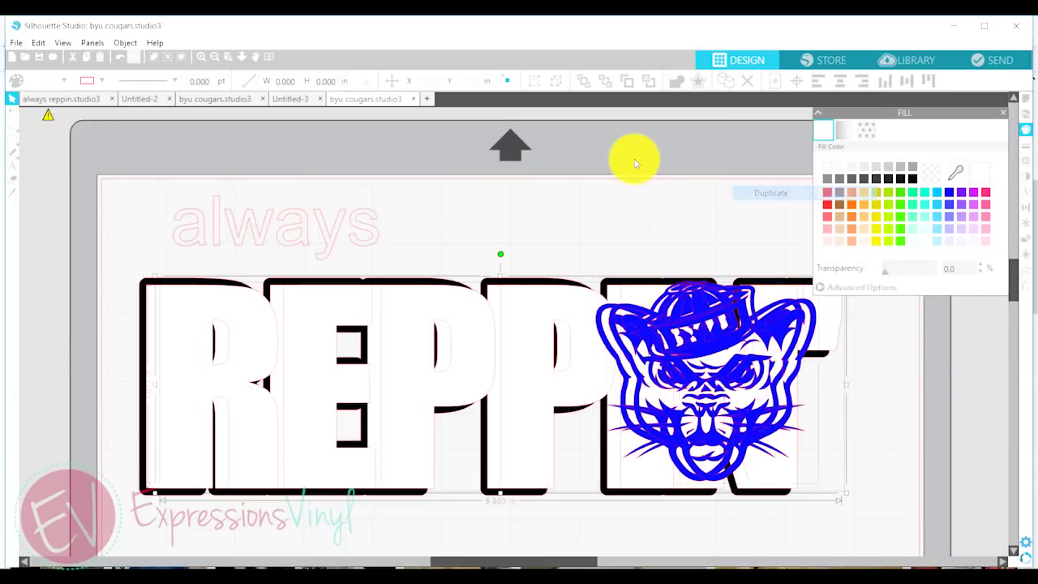
left_click_drag(719, 343, 697, 513)
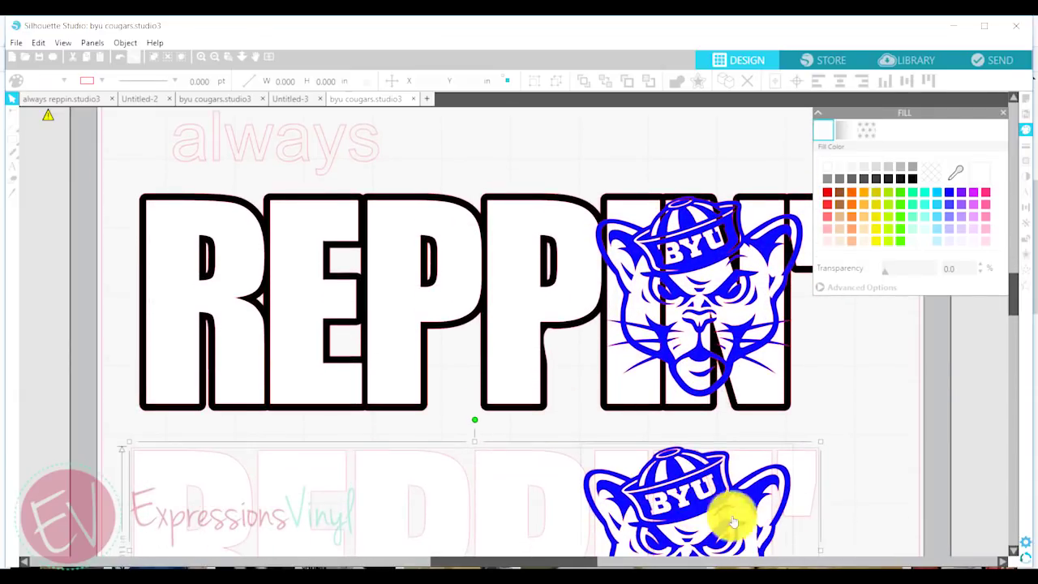
scroll(852, 503, "down", 2)
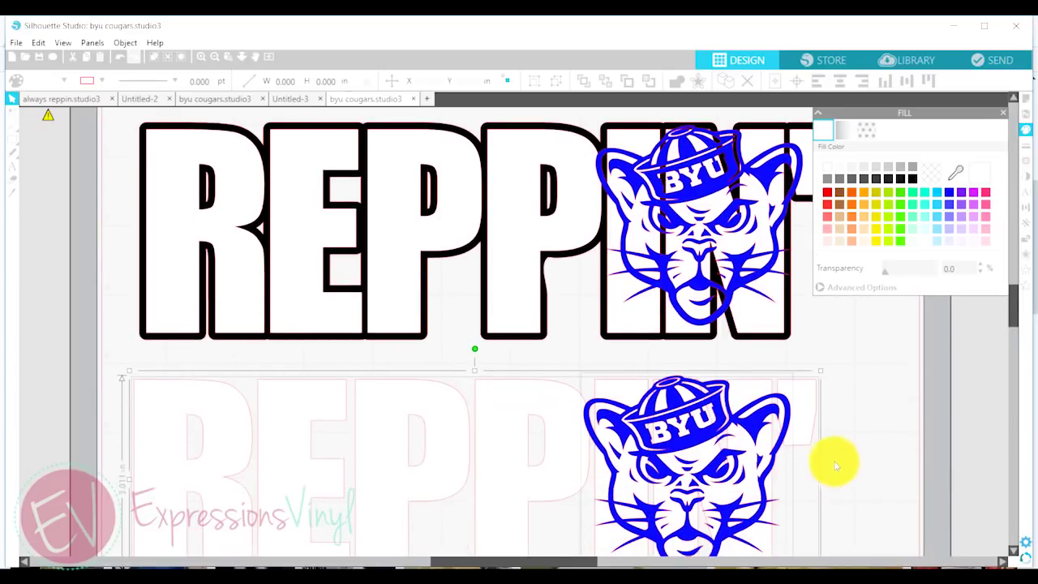
Step: Select the top REPPIN lettering together with its blue cougar
left_click(829, 320)
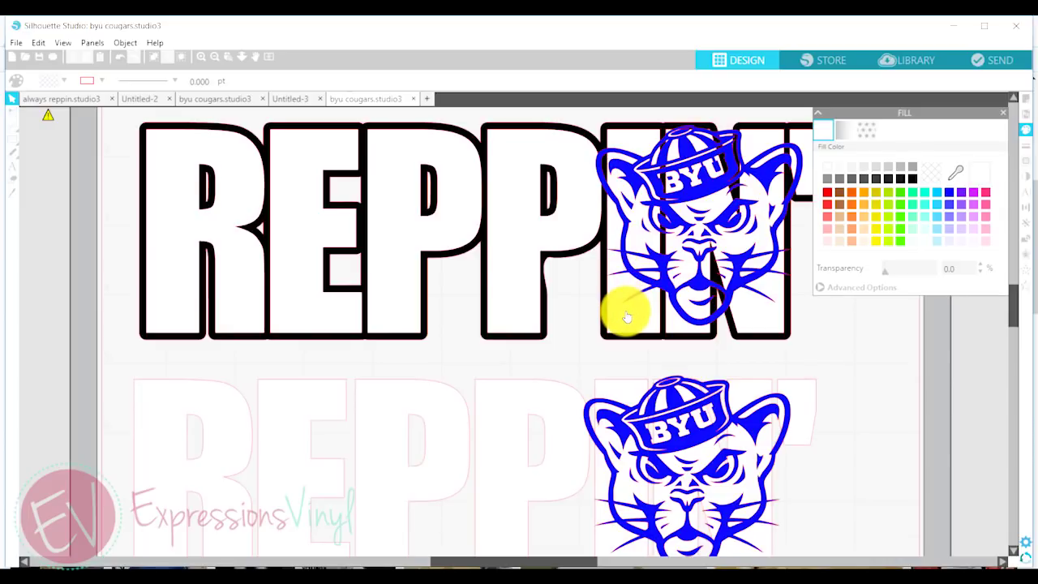
left_click(502, 256)
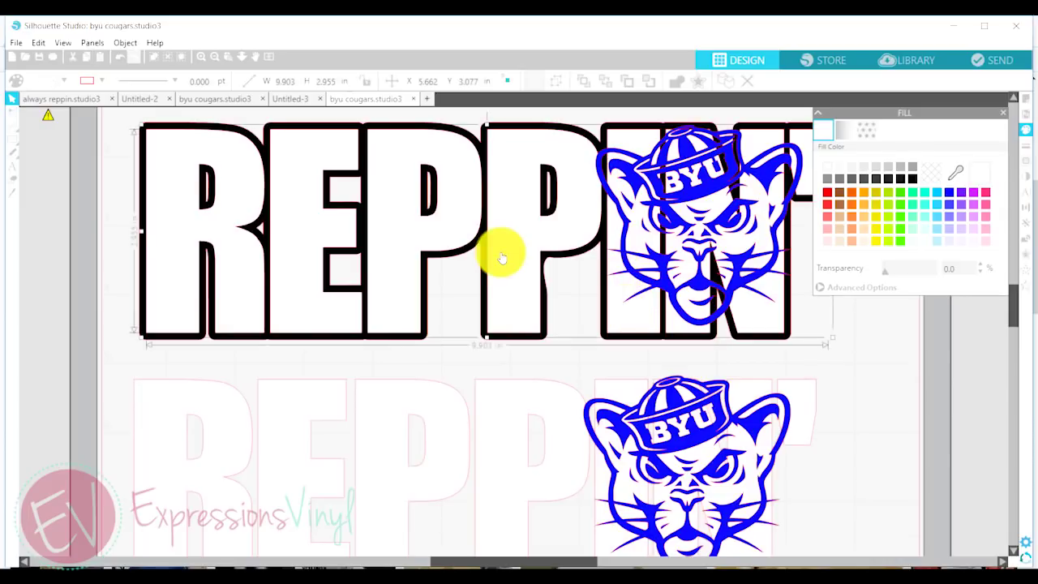
left_click(660, 285)
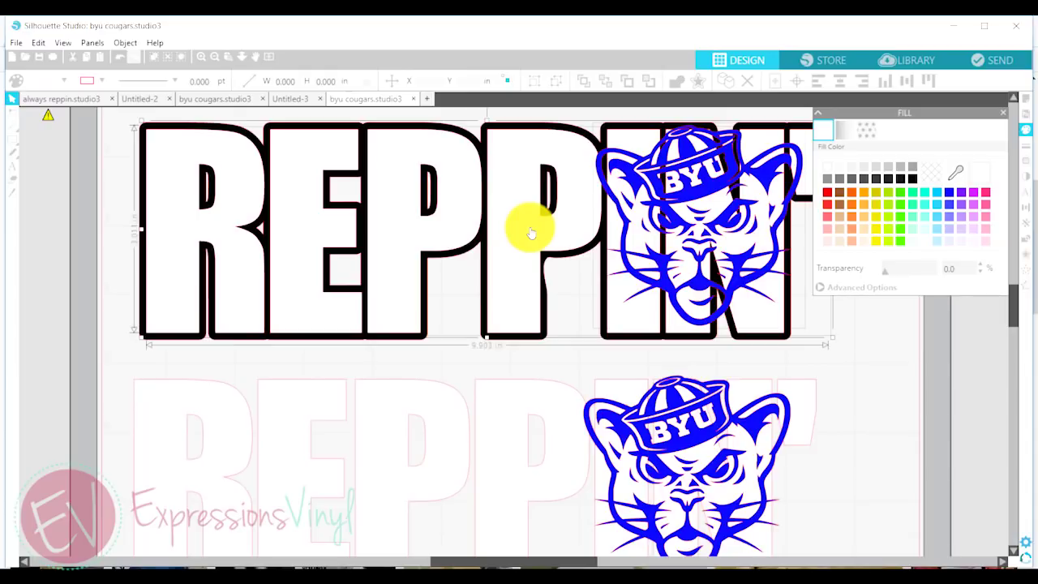
Step: Subtract the cougar from the top REPPIN lettering and move the blue cougar aside to the right
left_click(121, 44)
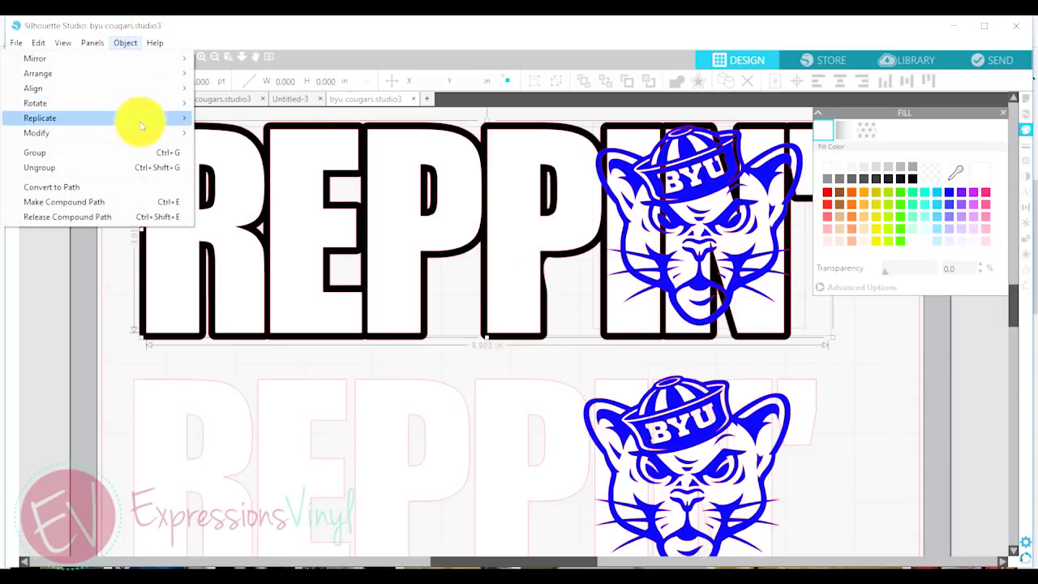
mouse_move(146, 136)
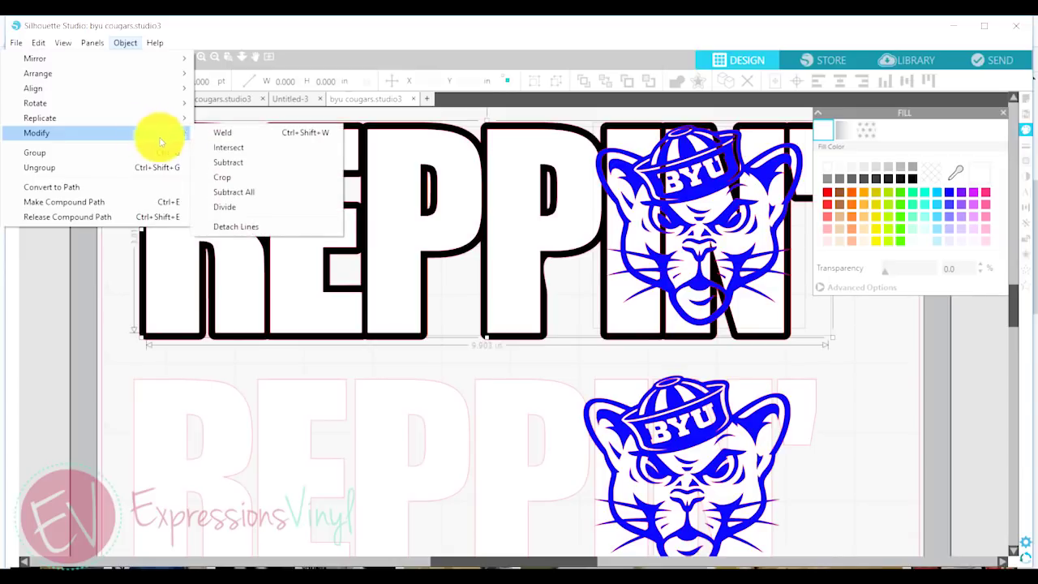
left_click(240, 197)
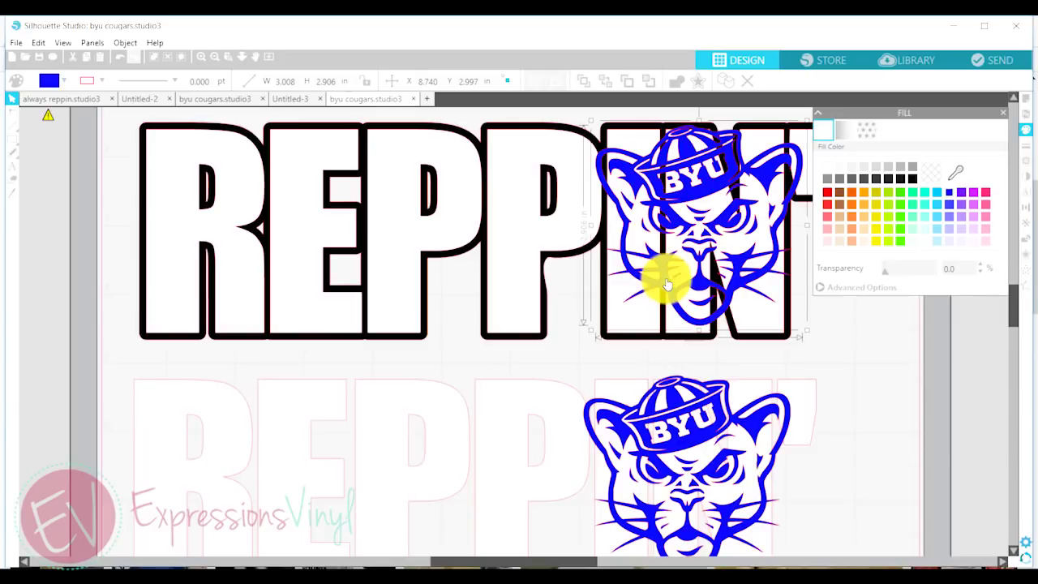
left_click_drag(667, 290, 980, 389)
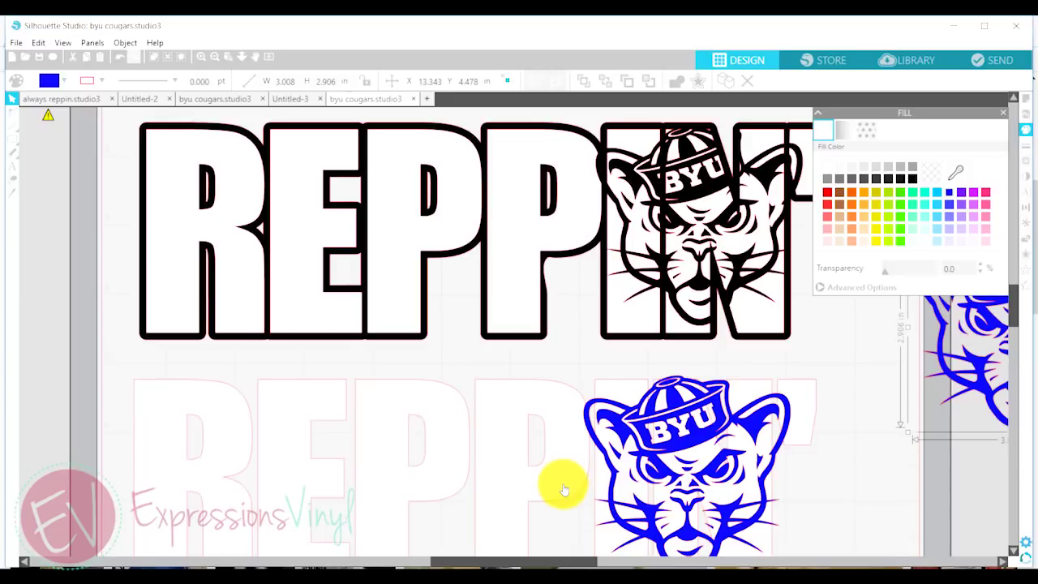
left_click(451, 396)
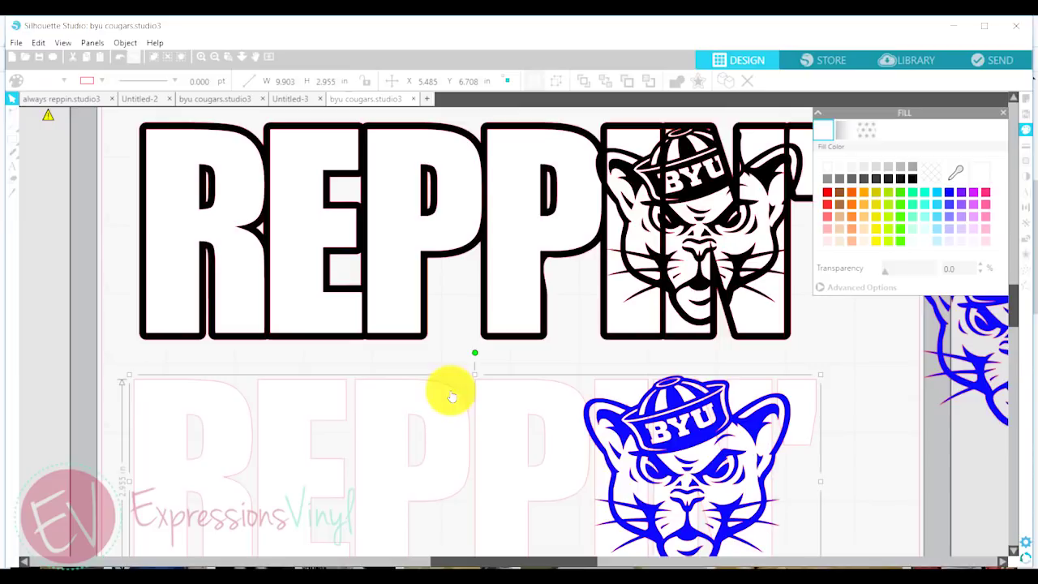
Step: Crop the lower blue cougar to the faded REPPIN letter shapes
left_click(676, 444, "shift")
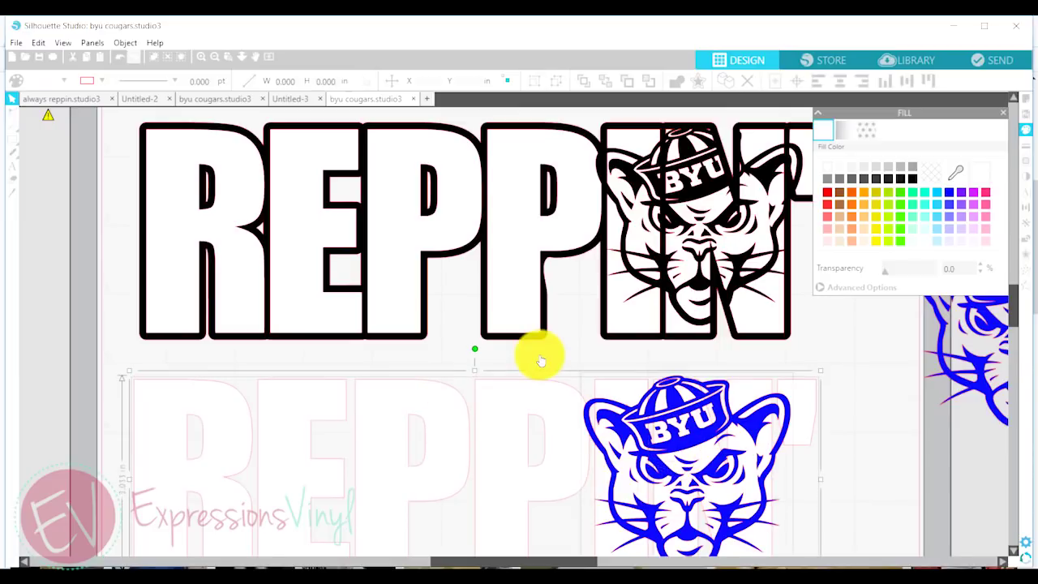
left_click(118, 43)
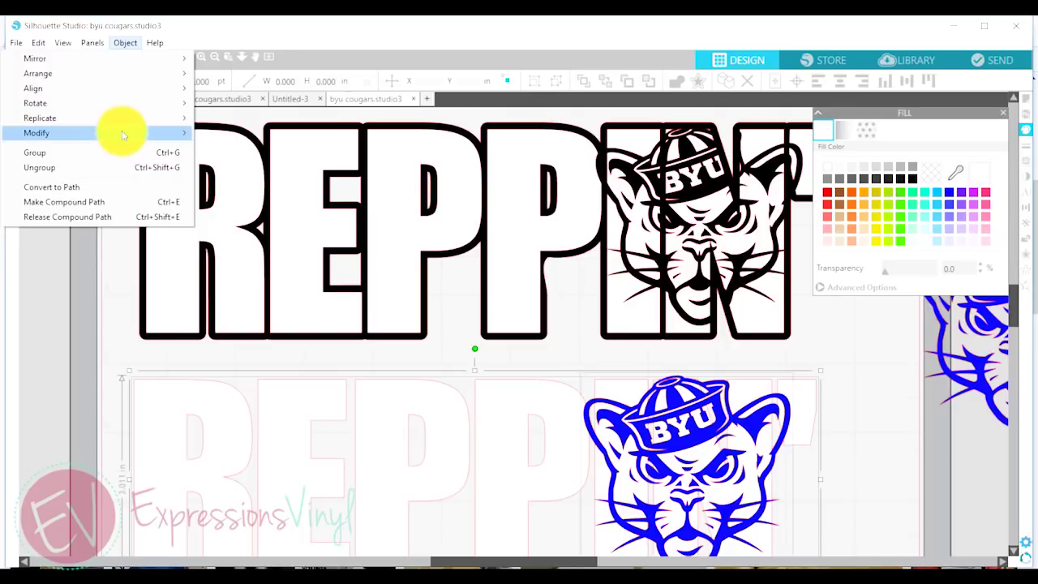
mouse_move(123, 136)
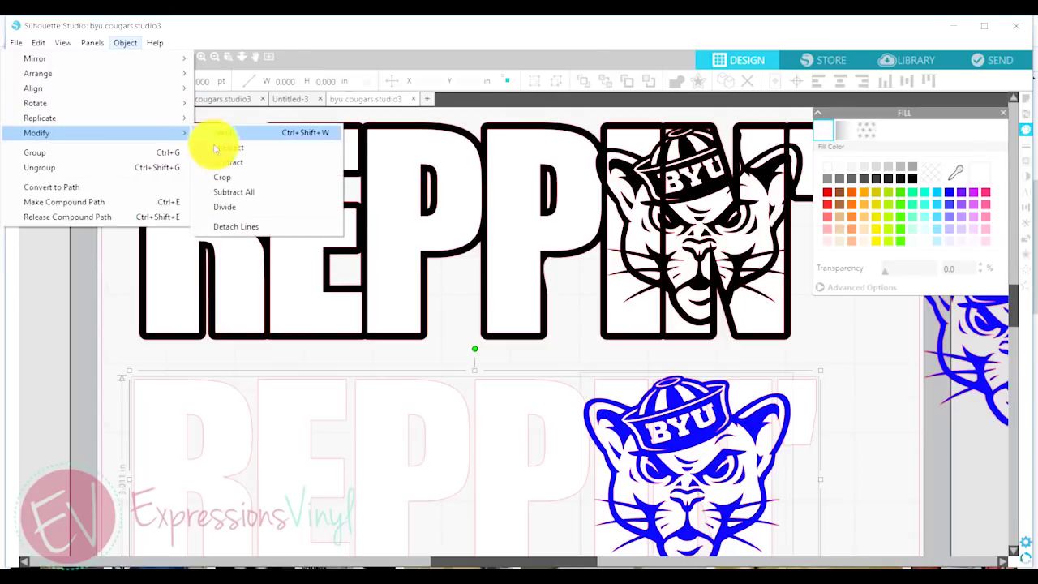
left_click(217, 179)
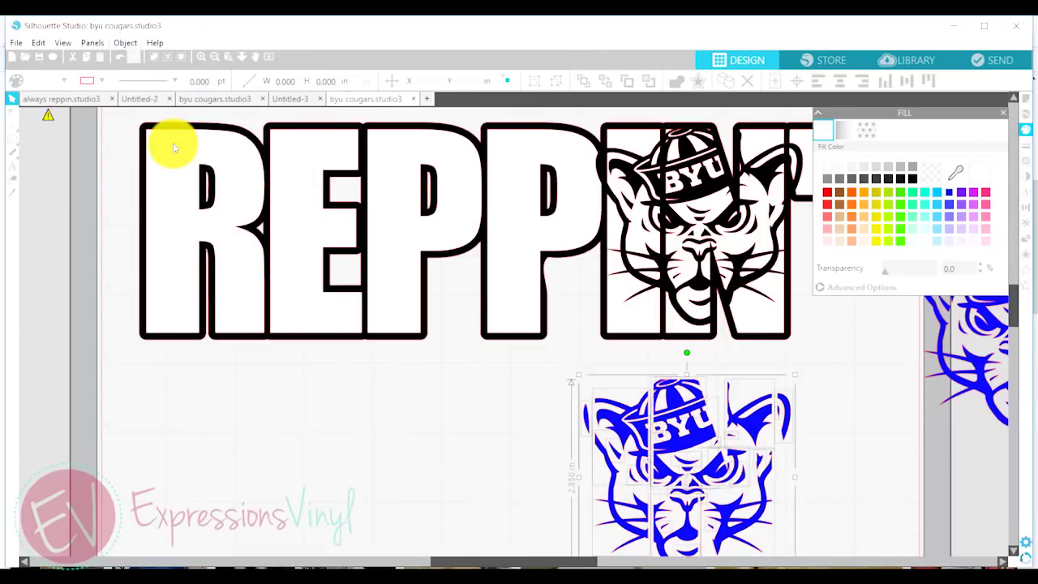
Step: Group the cropped cougar pieces and move them onto the black cougar outline
scroll(377, 474, "down", 1)
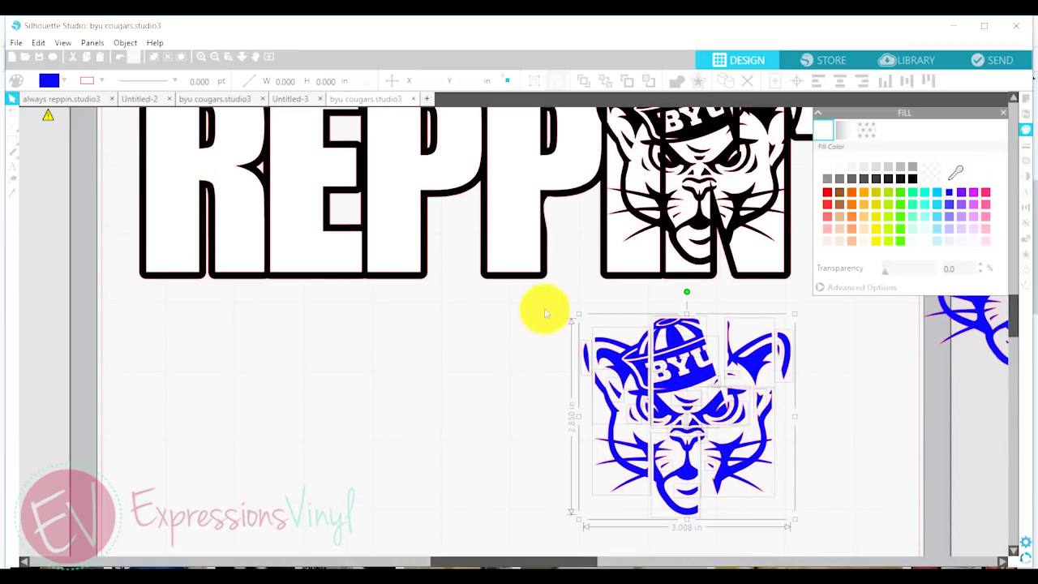
left_click_drag(550, 307, 821, 531)
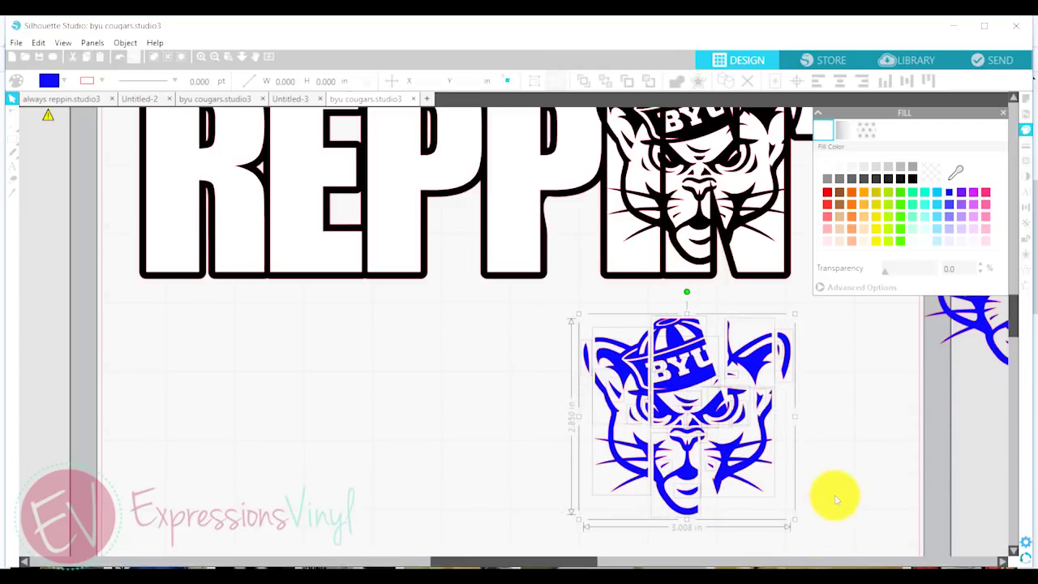
right_click(835, 493)
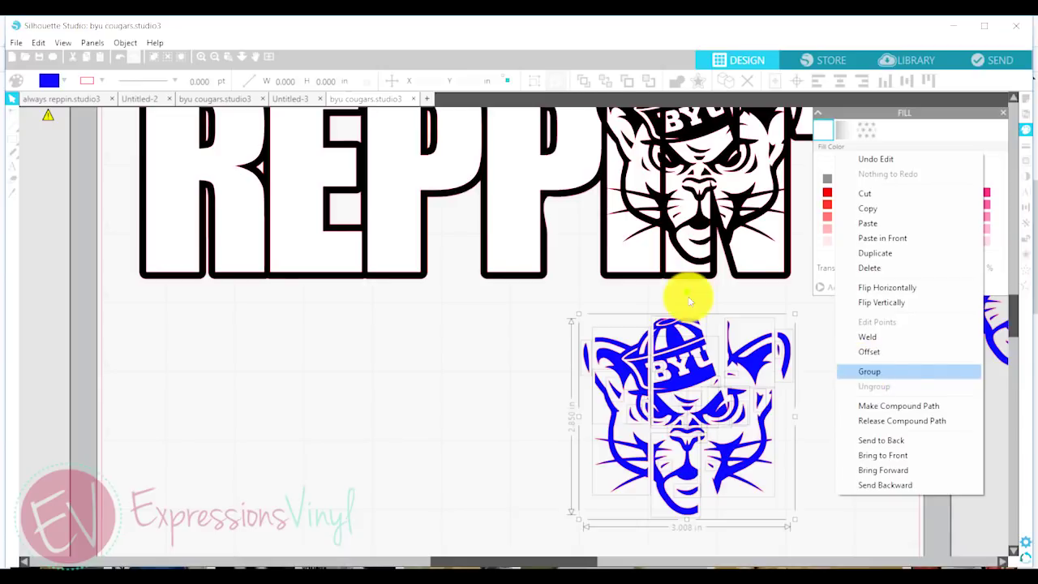
left_click(862, 373)
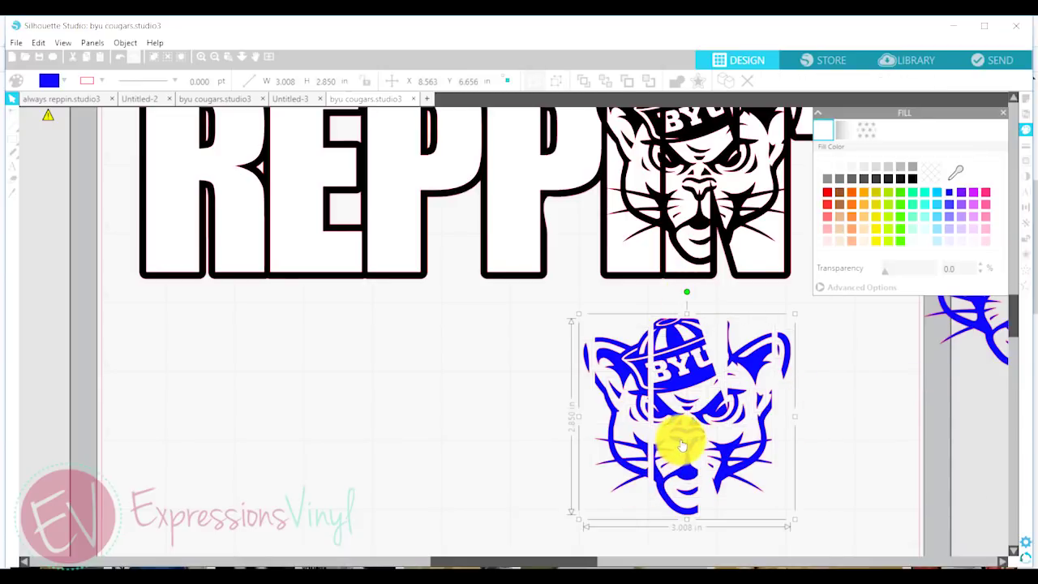
left_click_drag(682, 445, 695, 190)
Step: Nudge the cropped blue cougar up and left until it aligns within the knockout
scroll(618, 469, "up", 1)
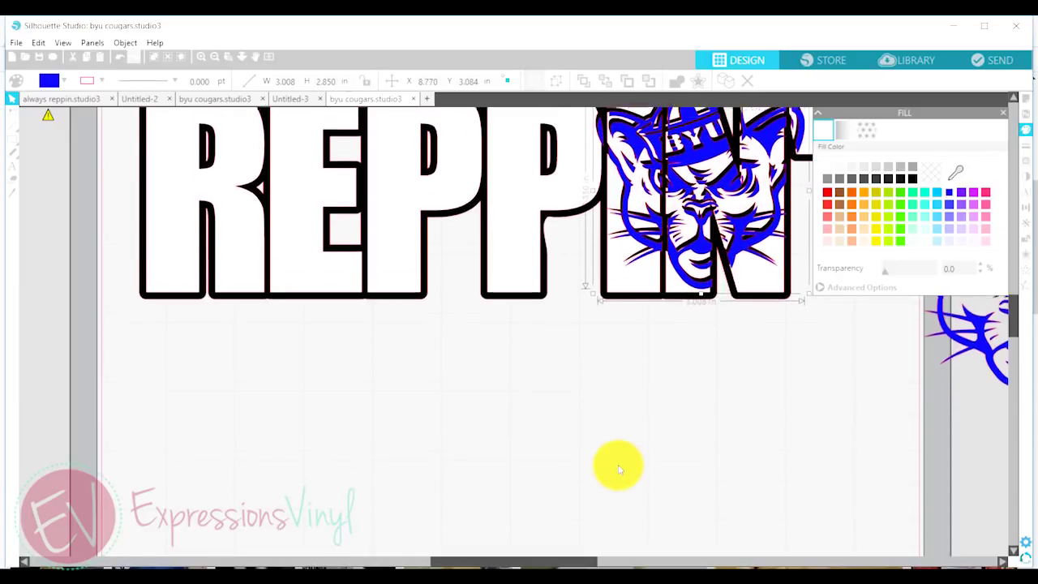
scroll(618, 469, "up", 3)
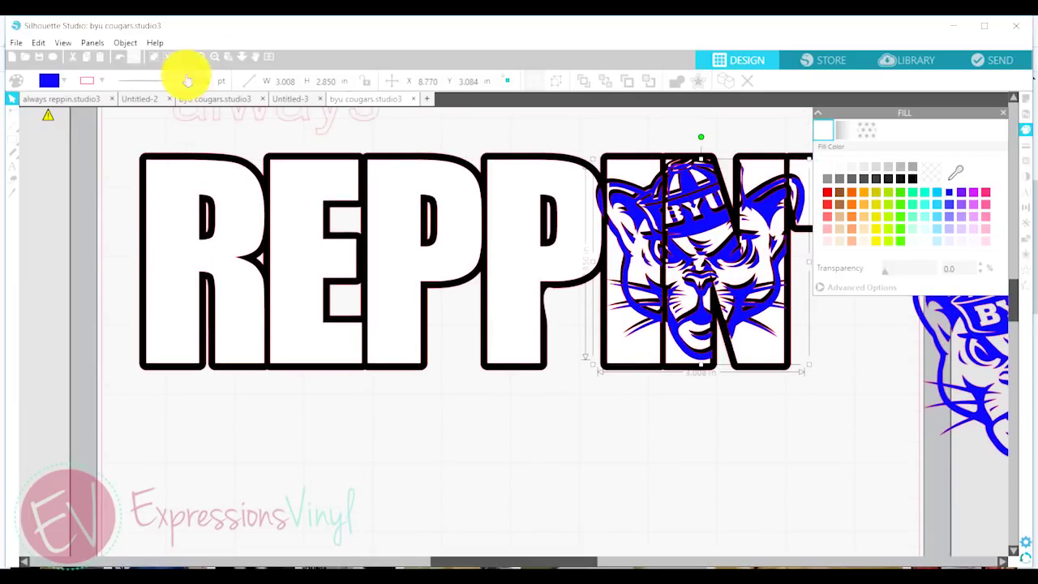
scroll(267, 224, "up", 2)
scroll(424, 390, "up", 1)
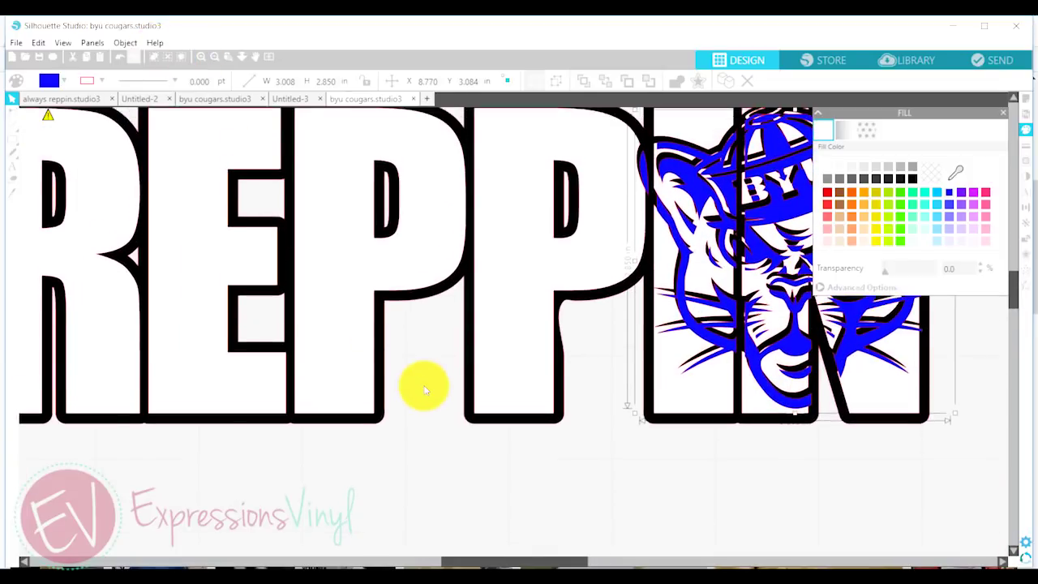
left_click_drag(484, 558, 543, 558)
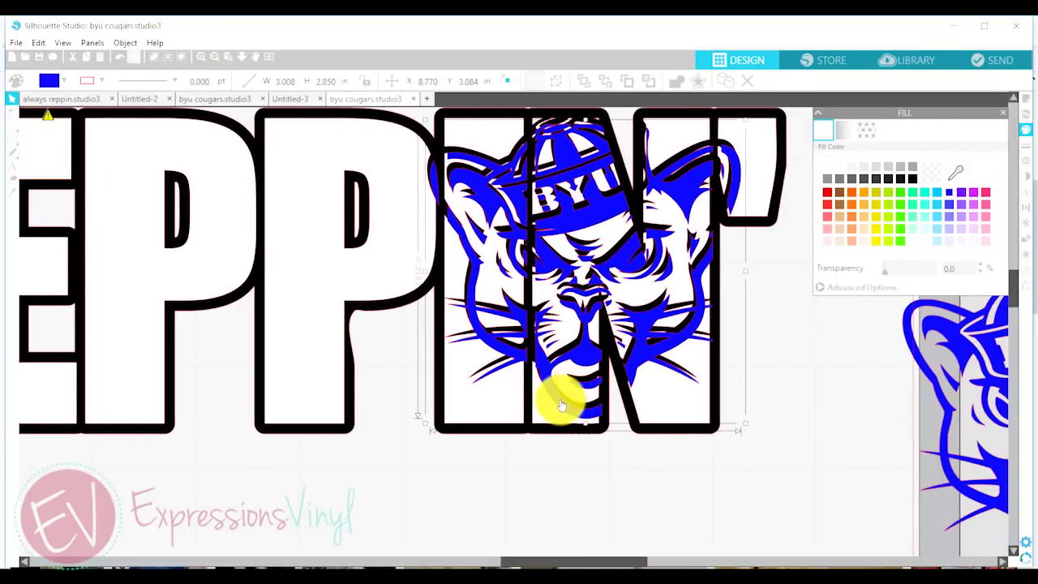
key("Up")
key("Up")
key("Up")
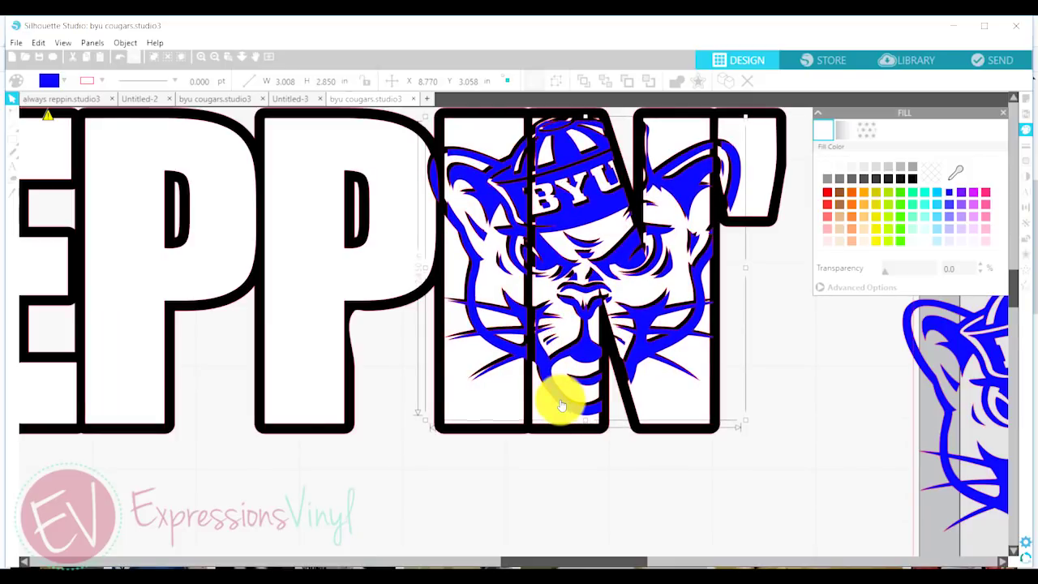
key("Up")
key("Up")
key("Left")
key("Left")
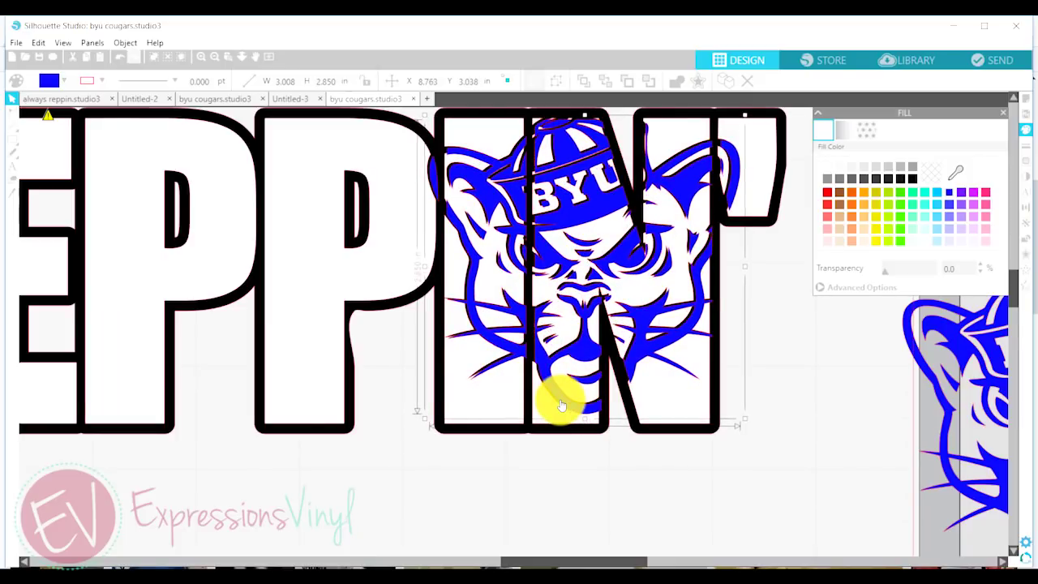
key("Up")
key("Left")
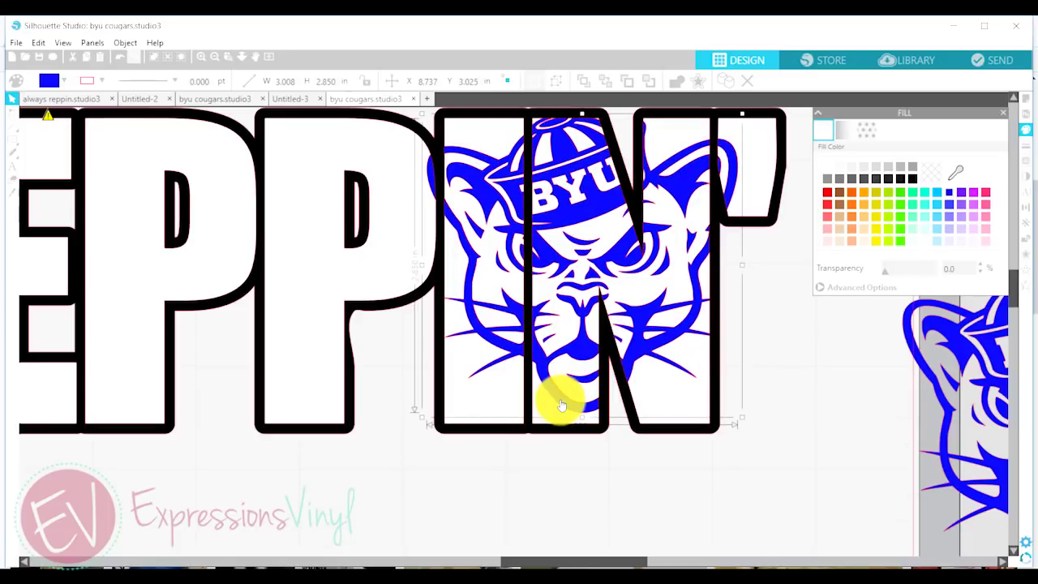
key("Up")
key("Down")
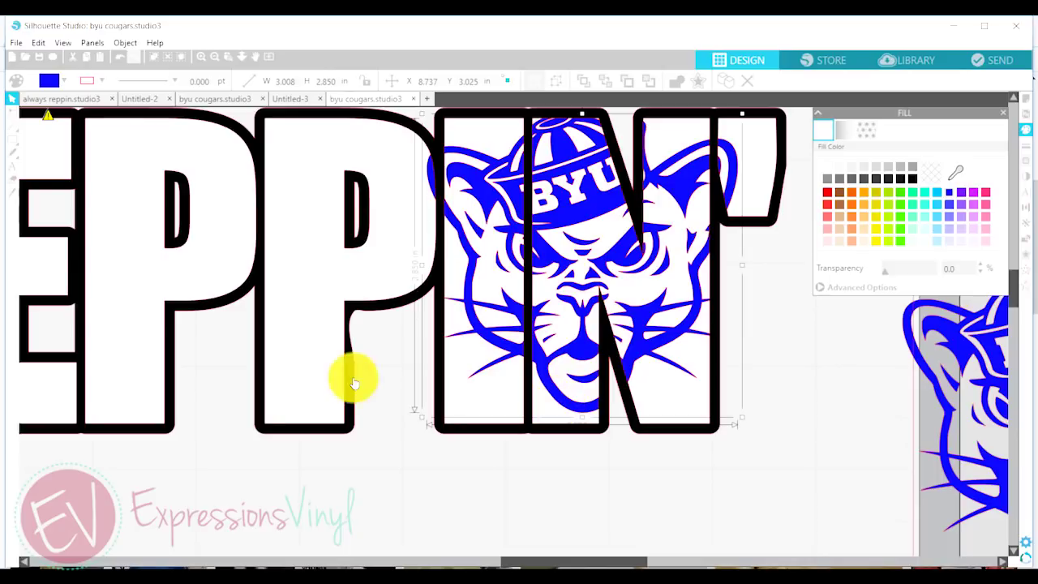
Step: Zoom out to the full mat and select the spare cougar beside it
left_click(214, 56)
left_click(214, 57)
left_click(214, 56)
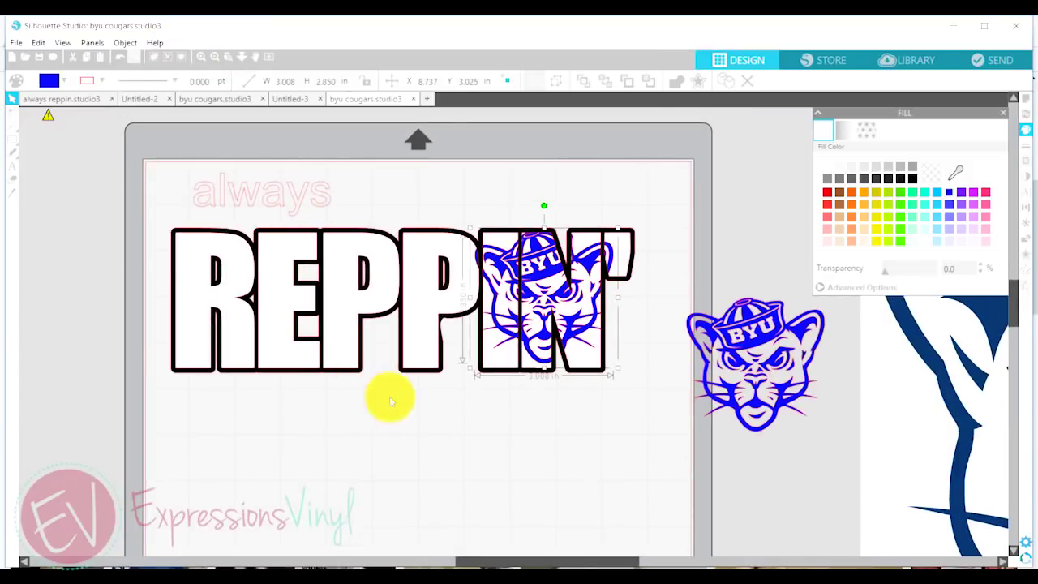
left_click(735, 354)
Step: Select all the letters of the faded always text for editing
left_click_drag(735, 355, 785, 363)
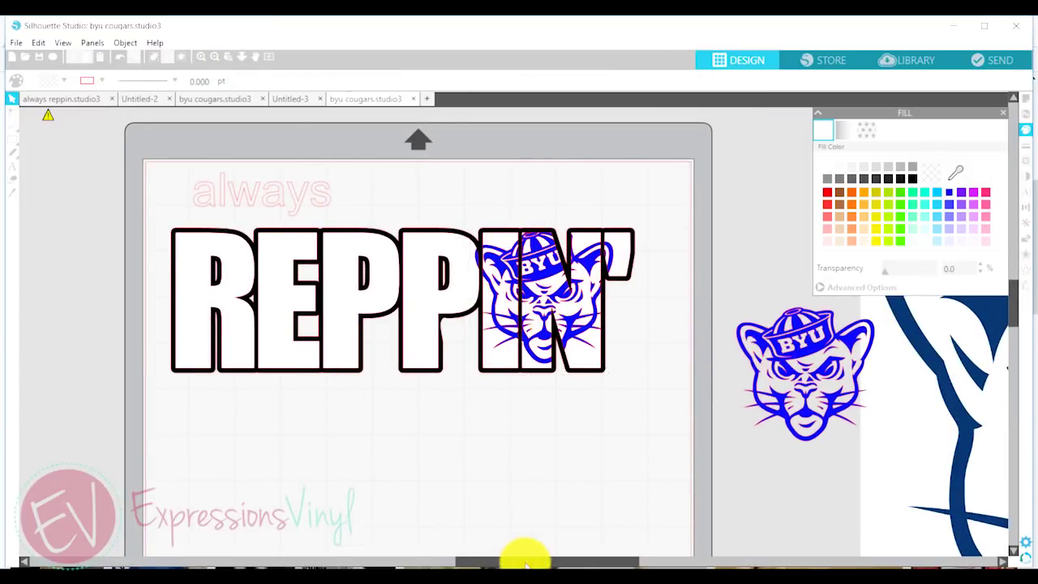
left_click_drag(523, 559, 478, 558)
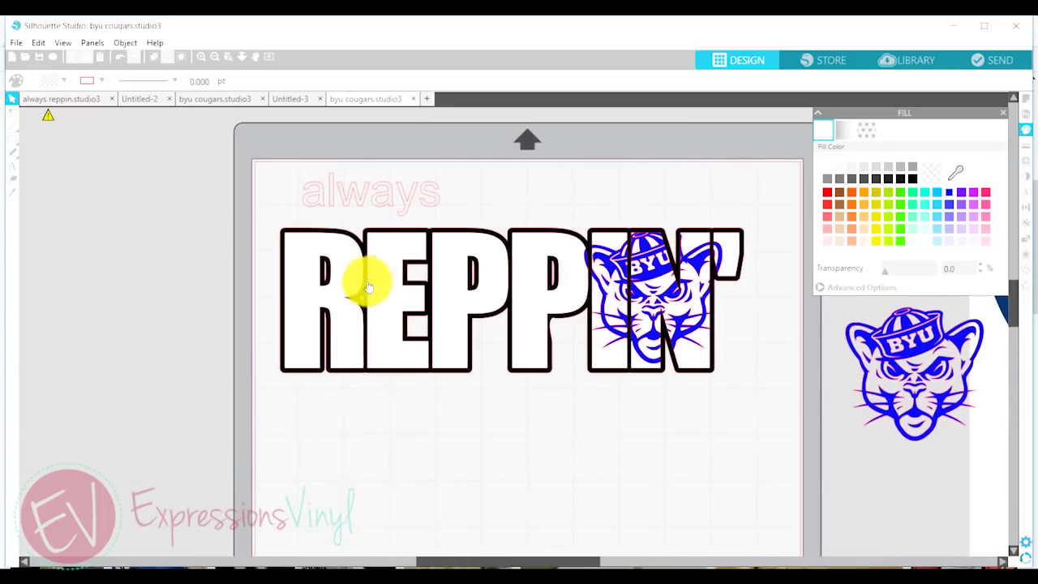
left_click(316, 204)
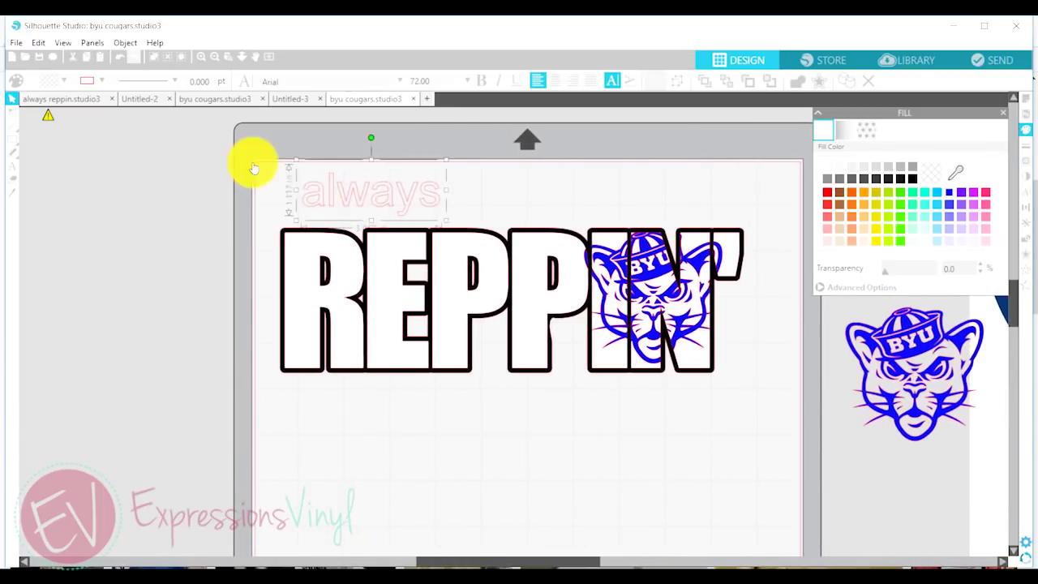
double_click(441, 203)
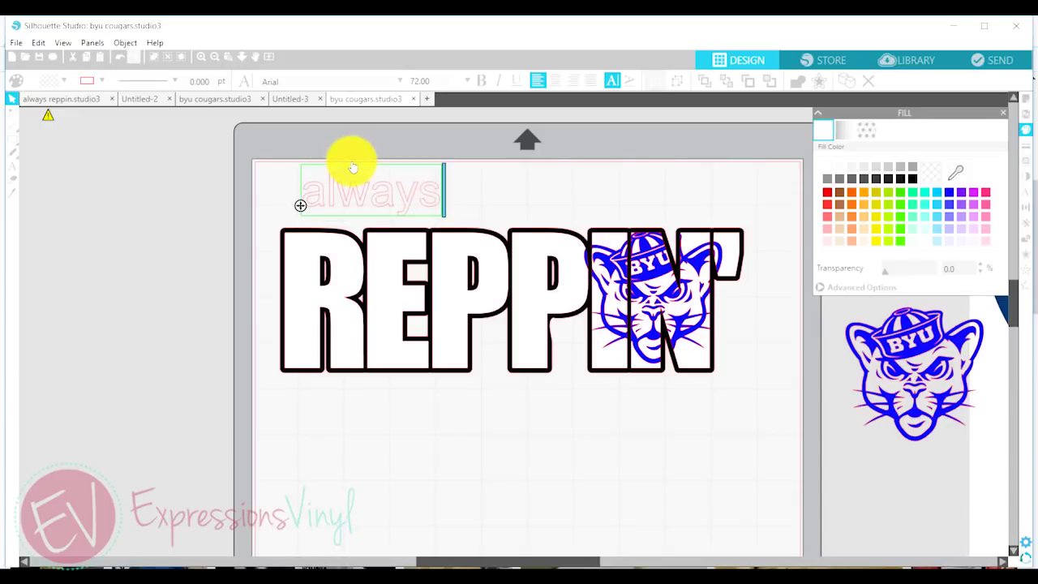
left_click_drag(442, 192, 305, 202)
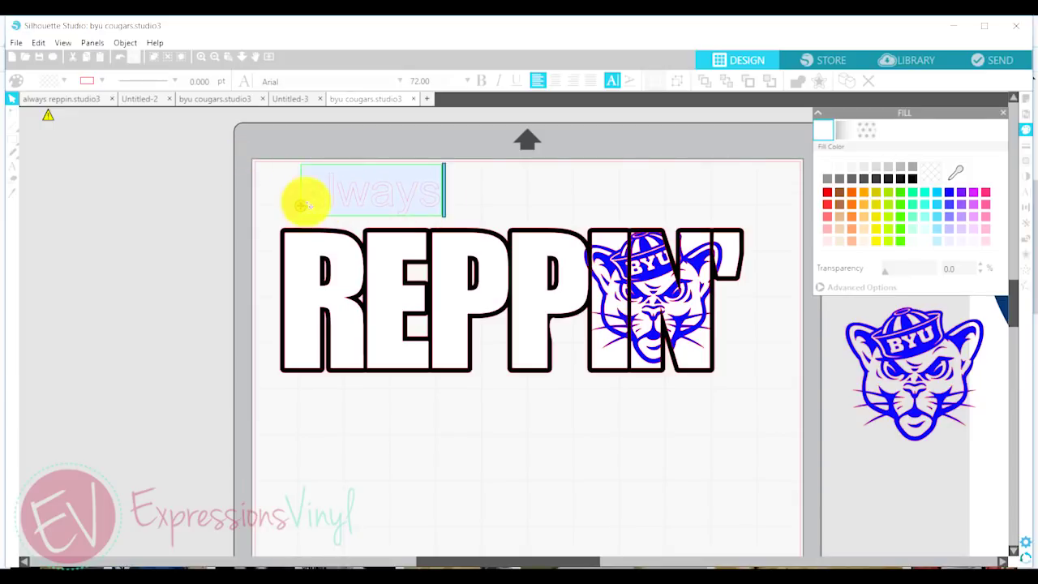
Step: Change the always text to the LD Elegance Bold font
left_click(1025, 192)
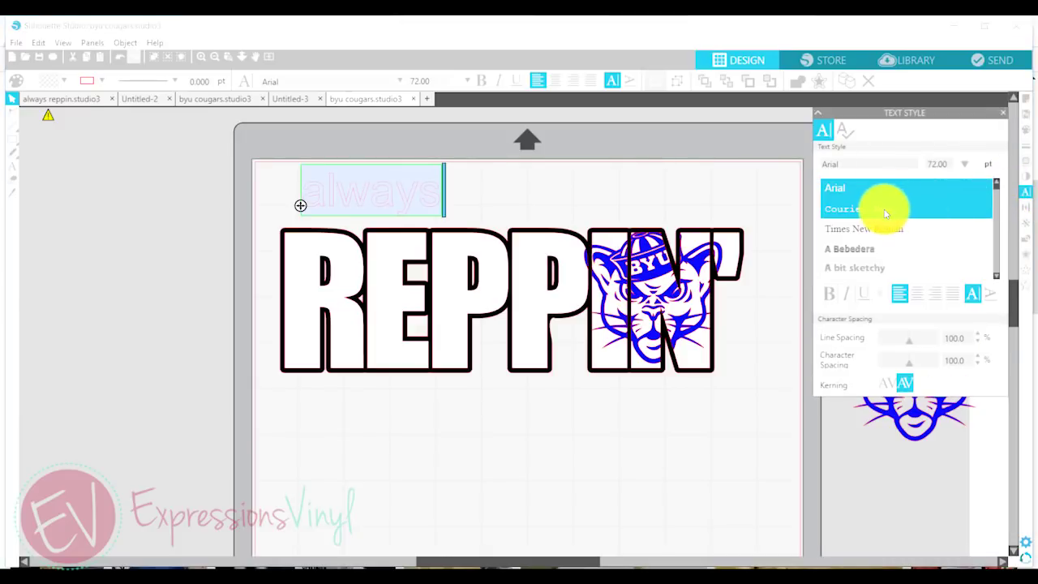
scroll(884, 221, "down", 10)
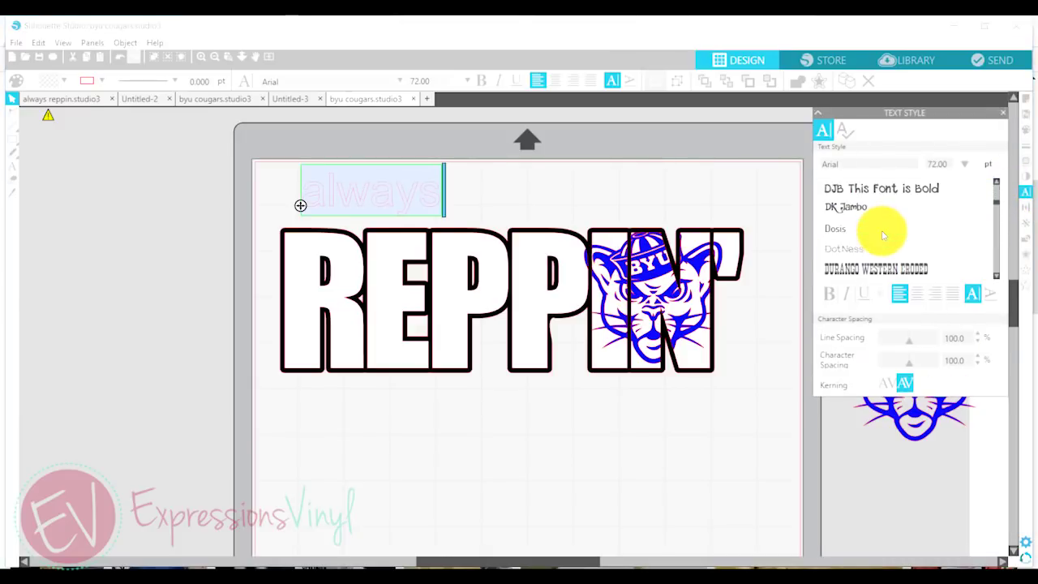
scroll(884, 235, "down", 3)
scroll(884, 235, "down", 3)
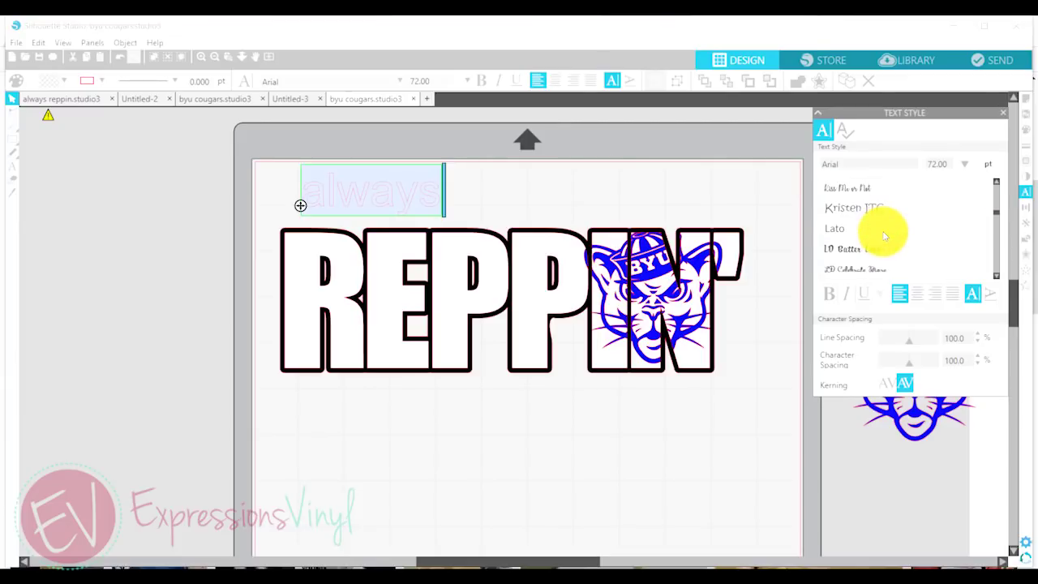
left_click(884, 229)
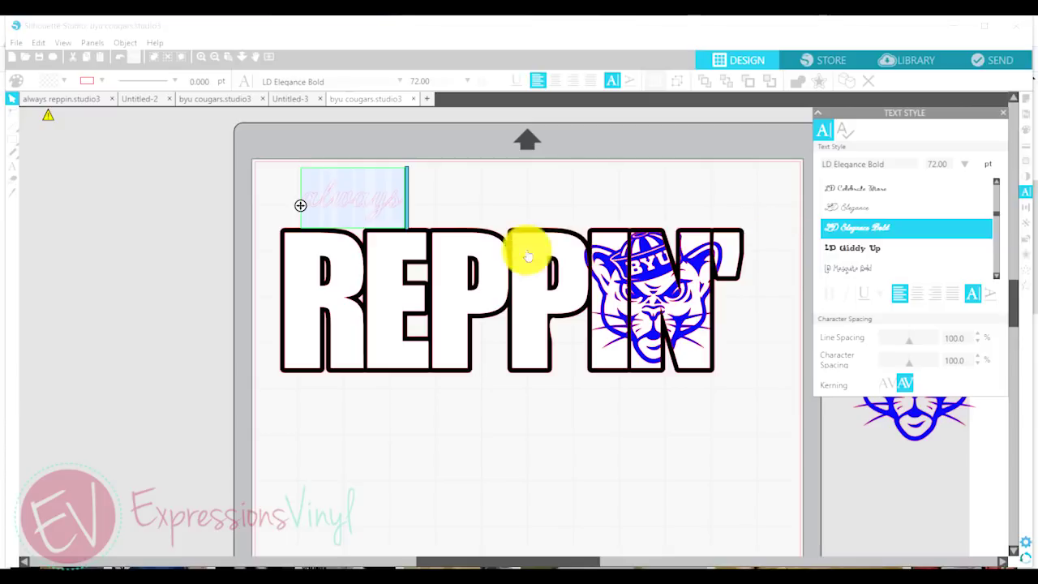
Step: Colour always with the cougar's blue using the fill eyedropper
left_click(1026, 131)
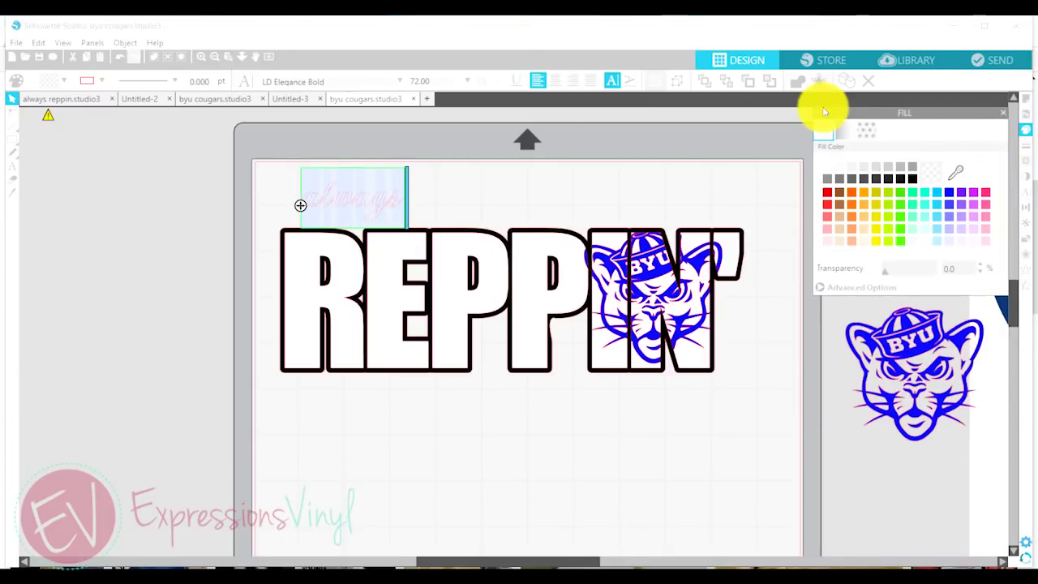
left_click(955, 173)
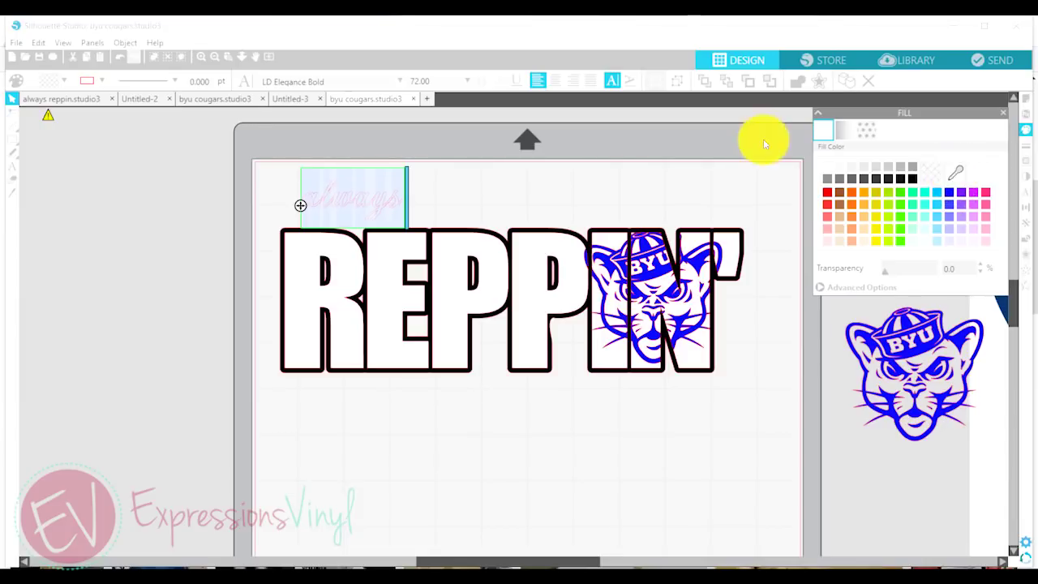
left_click(658, 264)
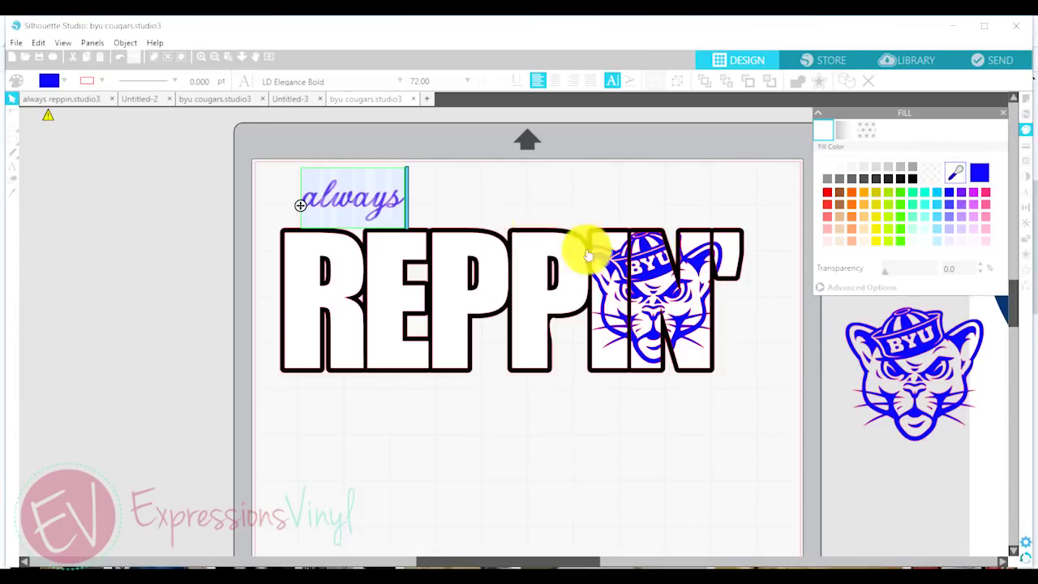
left_click(390, 211)
Step: Enlarge always to about 153.95 pt and move it over the top of REPPIN'
left_click(387, 207)
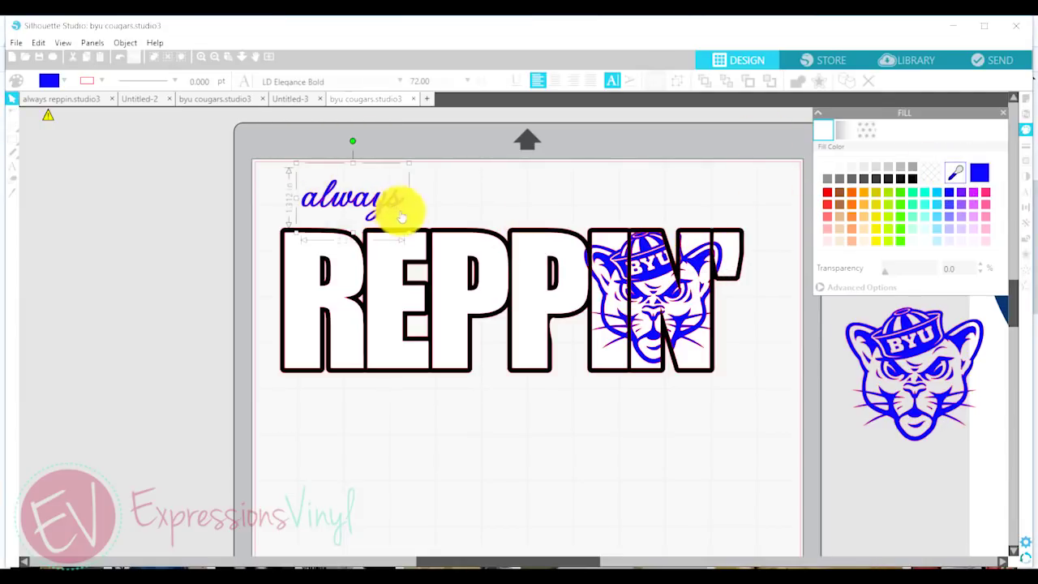
left_click_drag(407, 233, 461, 265)
left_click_drag(335, 184, 343, 184)
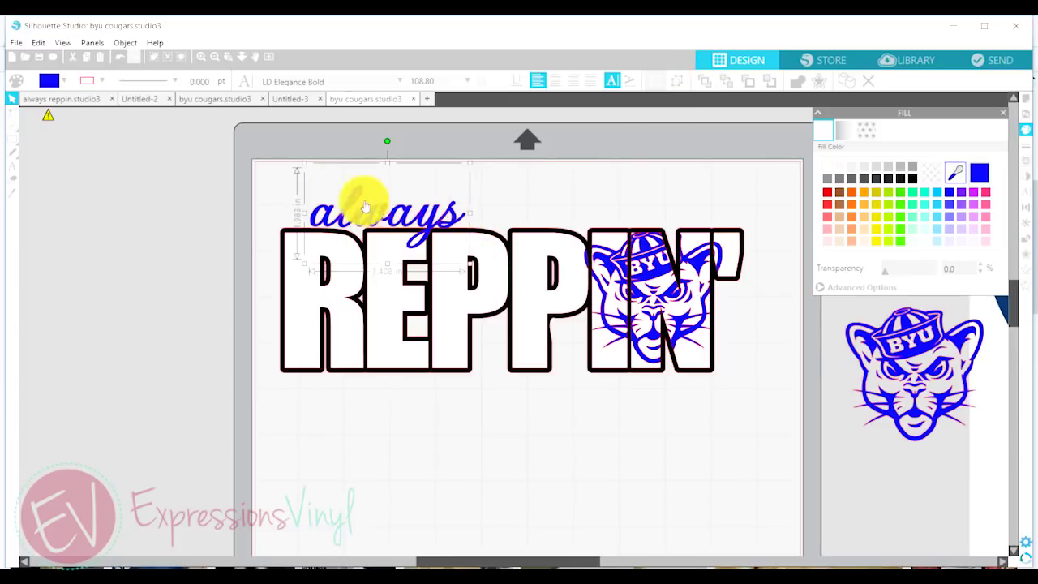
left_click_drag(302, 165, 283, 155)
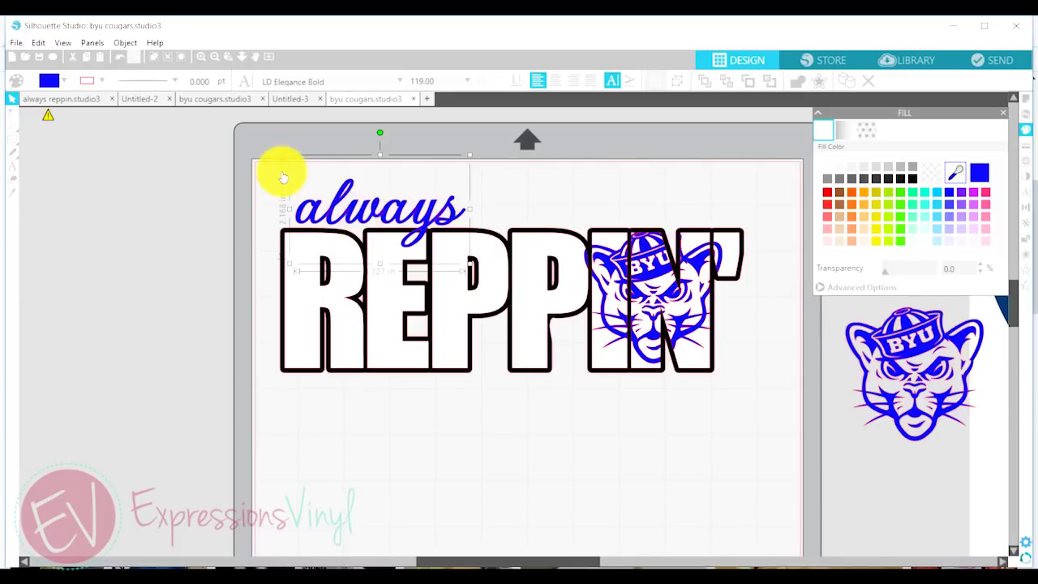
left_click_drag(350, 204, 359, 214)
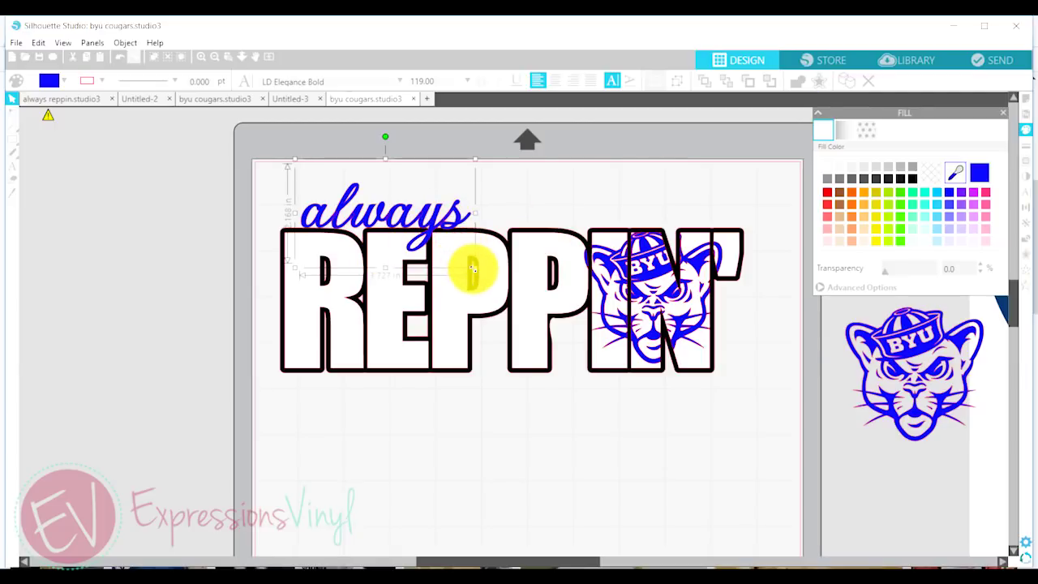
left_click_drag(292, 159, 262, 134)
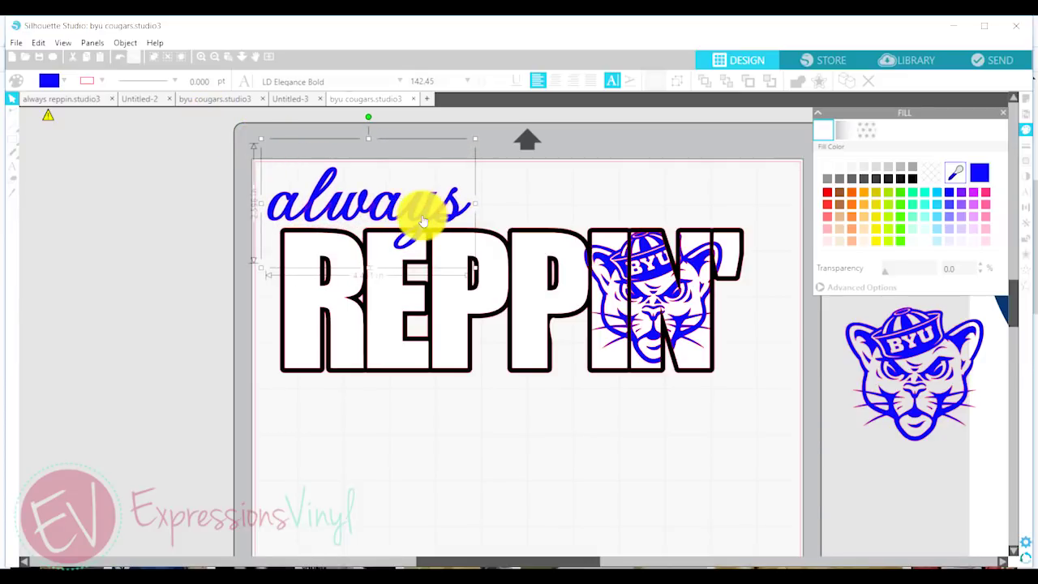
left_click_drag(436, 227, 447, 227)
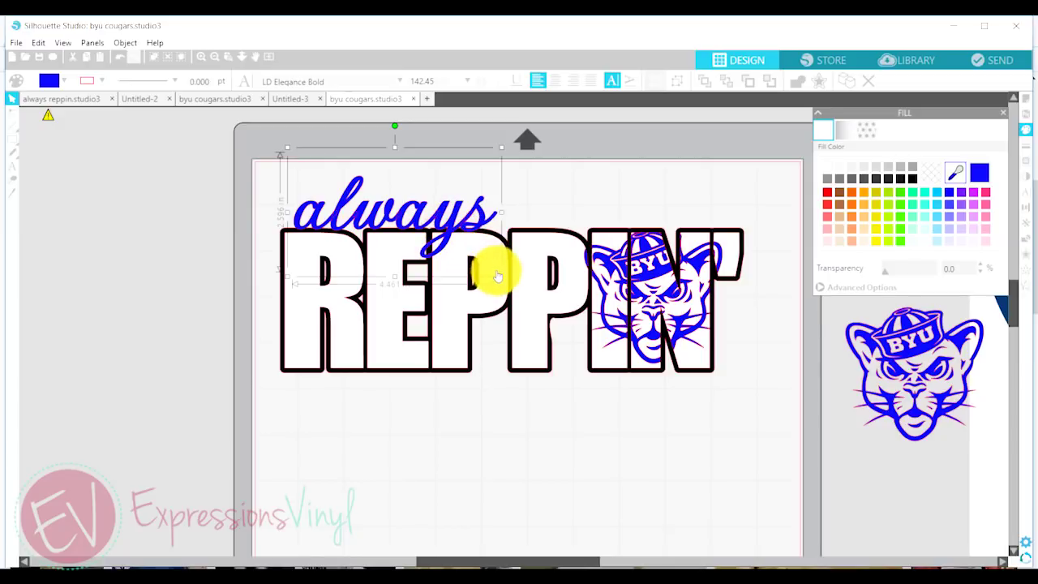
left_click_drag(503, 277, 514, 284)
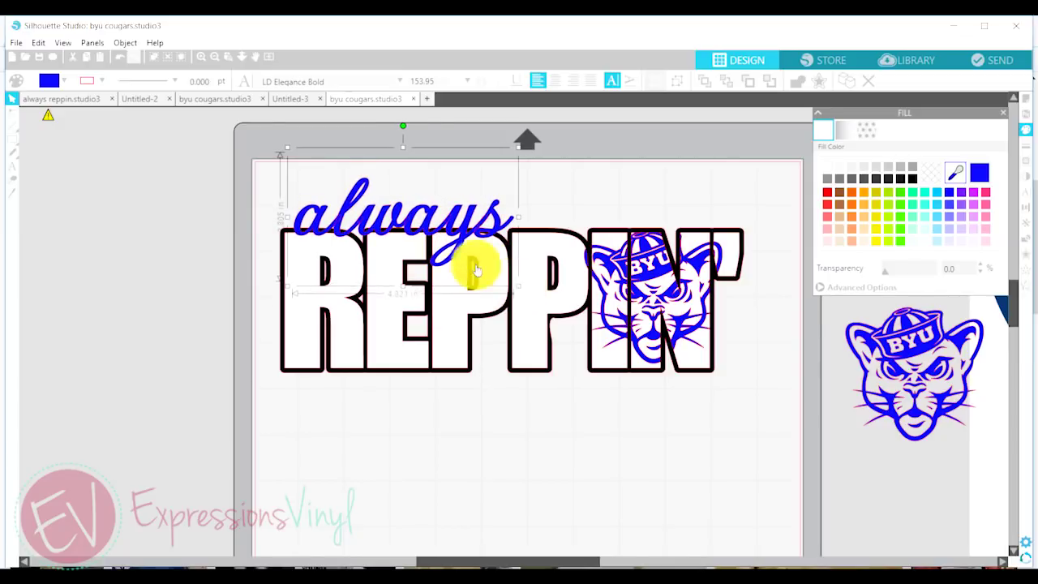
Step: Nudge always up and right, then bring it in front of REPPIN'
key("Up")
key("Up")
key("Up")
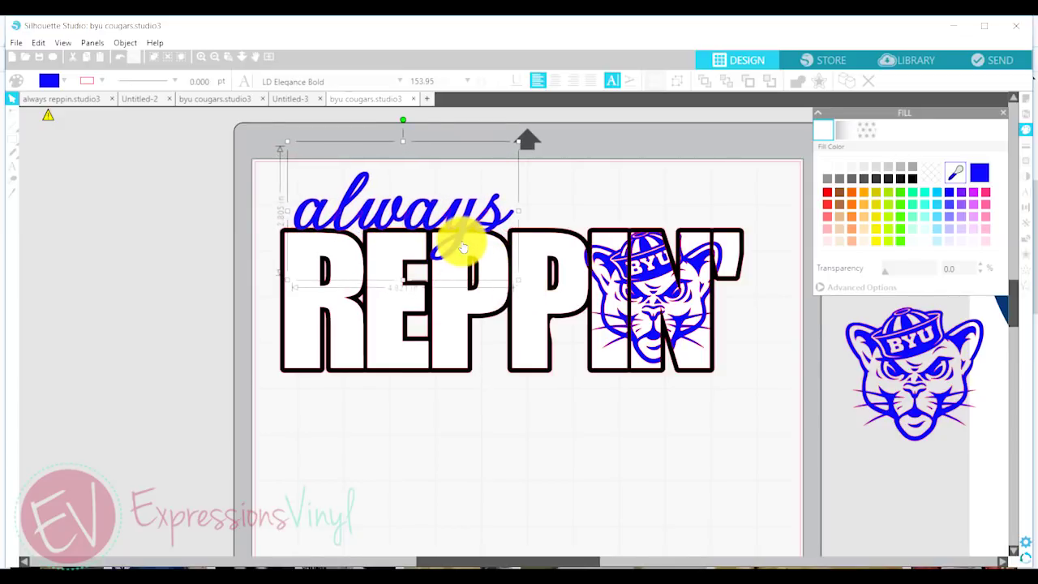
key("Right")
key("Right")
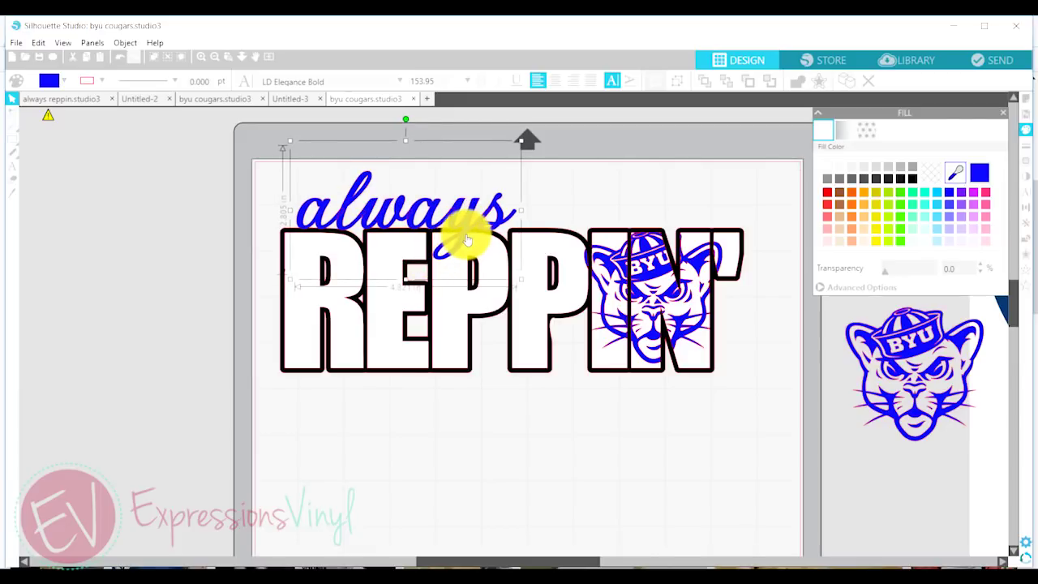
key("ctrl+f")
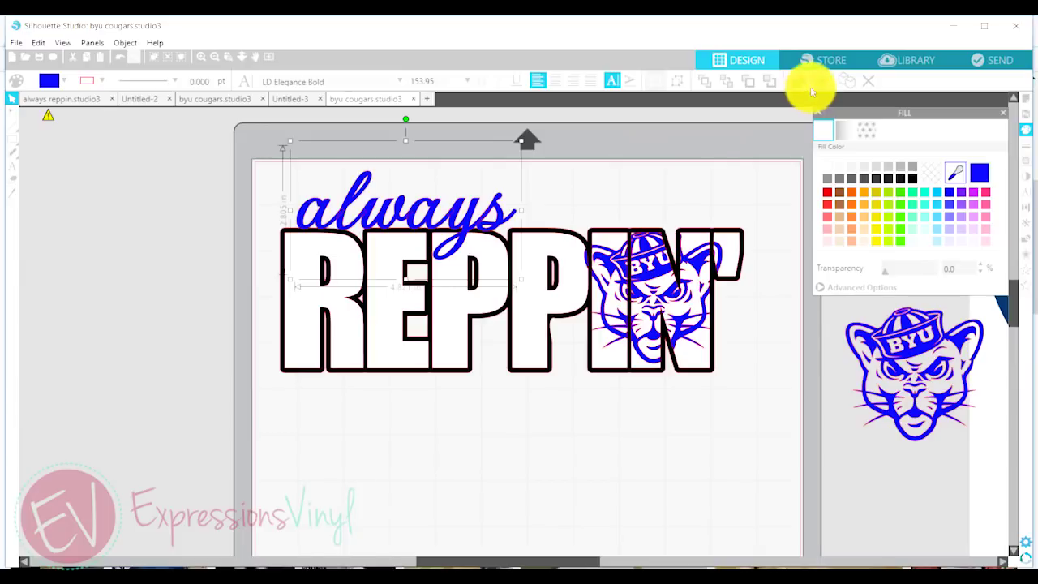
Step: Add an offset outline around always and fill it black
left_click(652, 72)
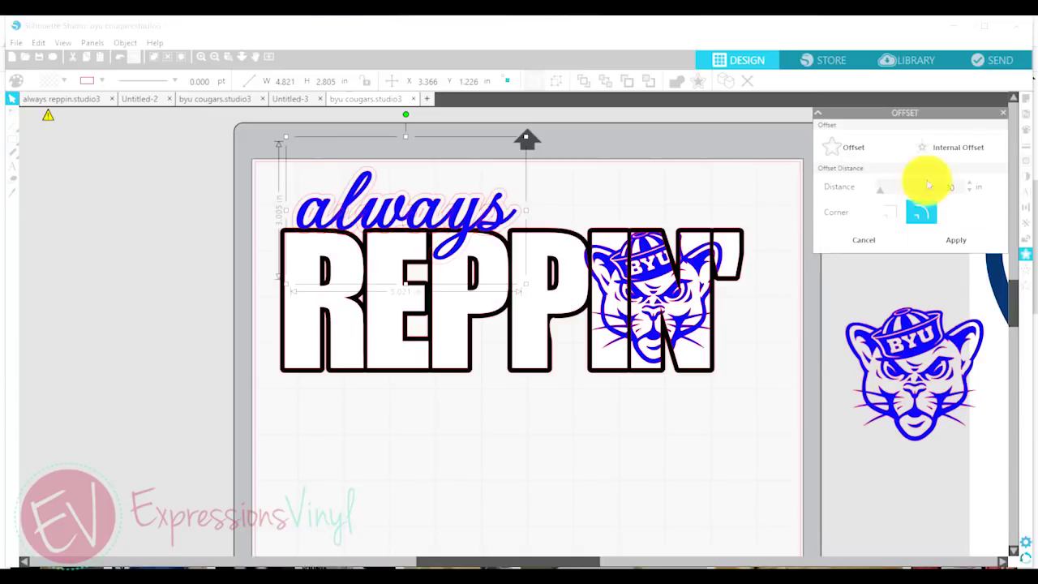
left_click(1026, 127)
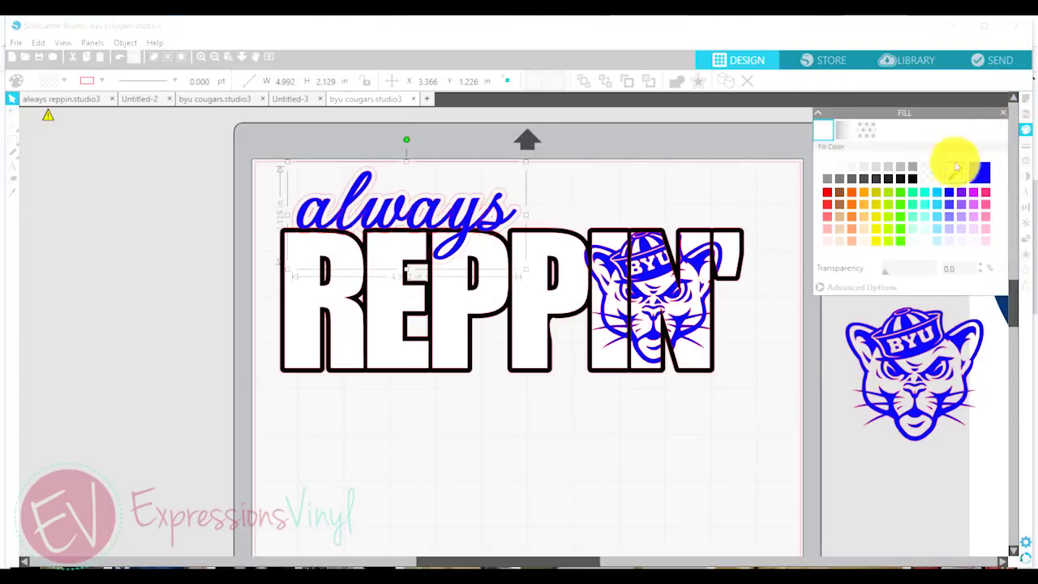
left_click(913, 178)
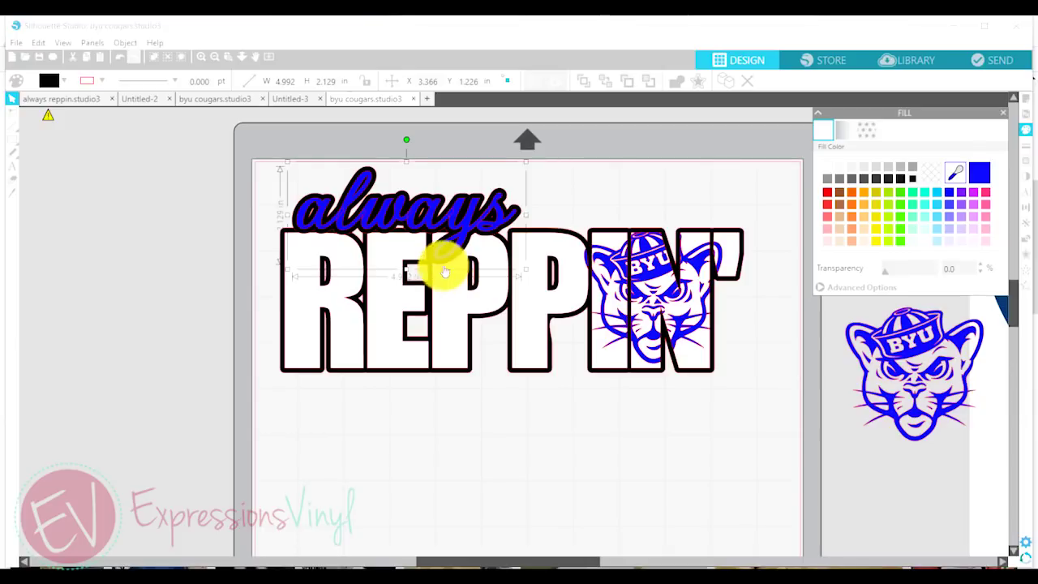
Step: Shift the black offset slightly right behind the blue always, then deselect
left_click(373, 193)
left_click(352, 181)
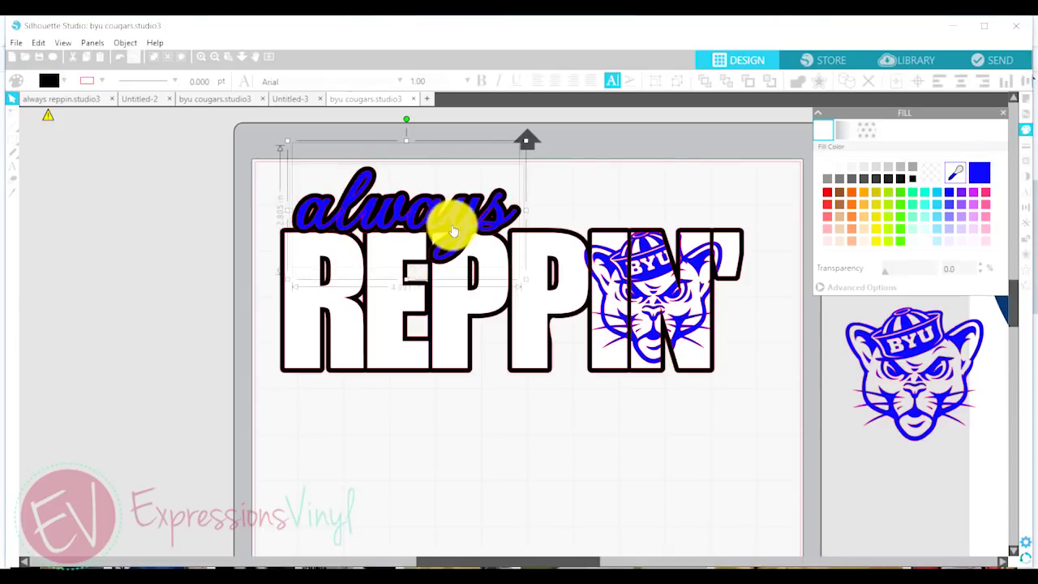
left_click_drag(451, 225, 462, 230)
left_click(456, 151)
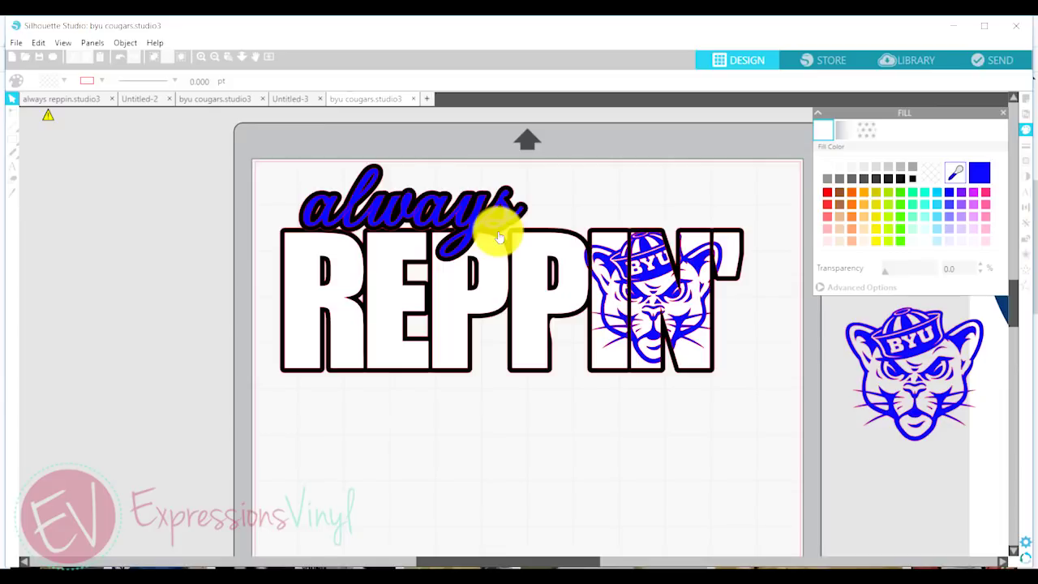
Step: Select always together with REPPIN' and close the Modify menu unchanged
left_click(399, 195)
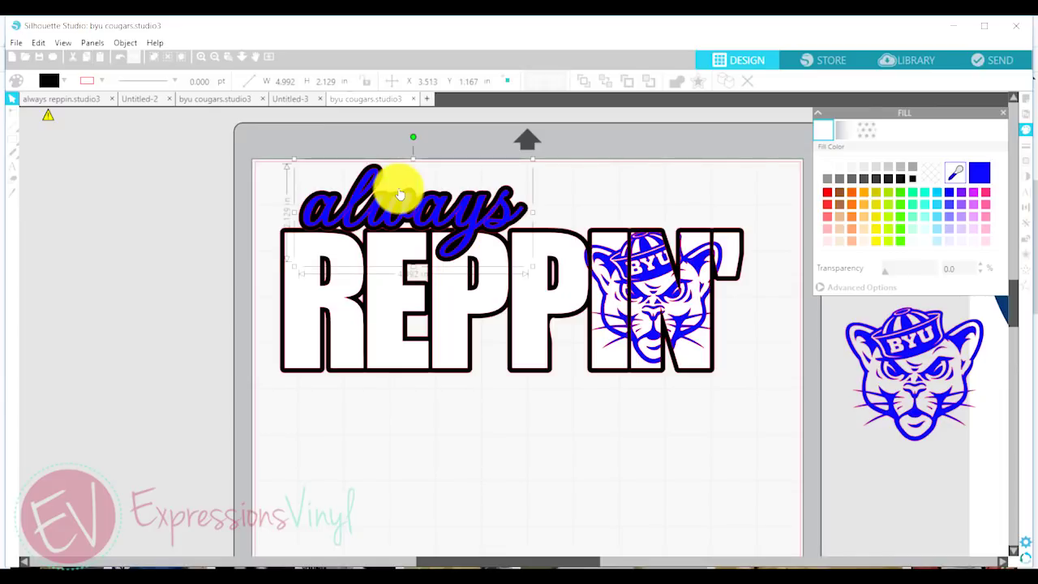
left_click(454, 304, "shift")
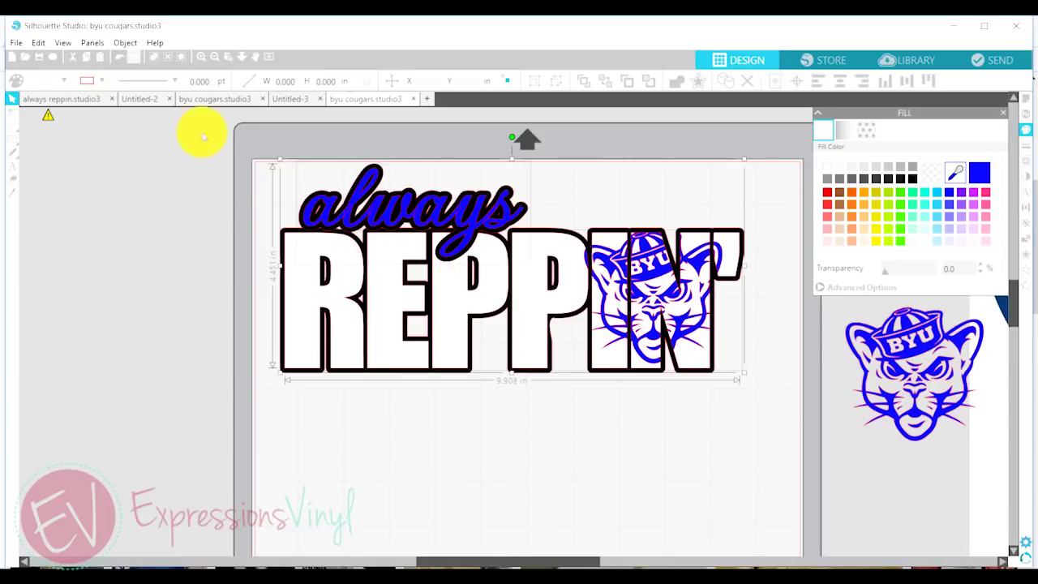
left_click(125, 42)
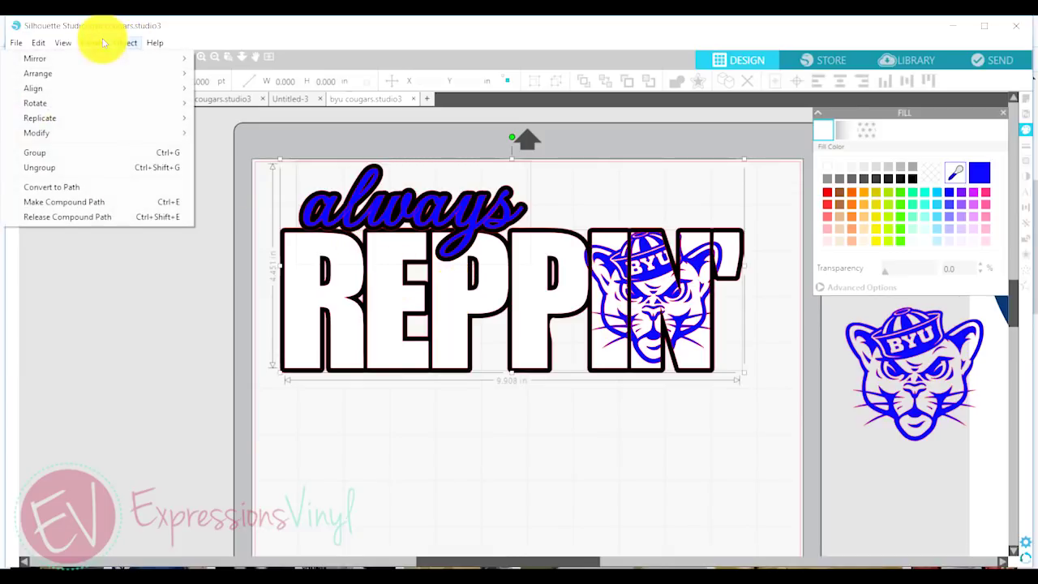
mouse_move(156, 137)
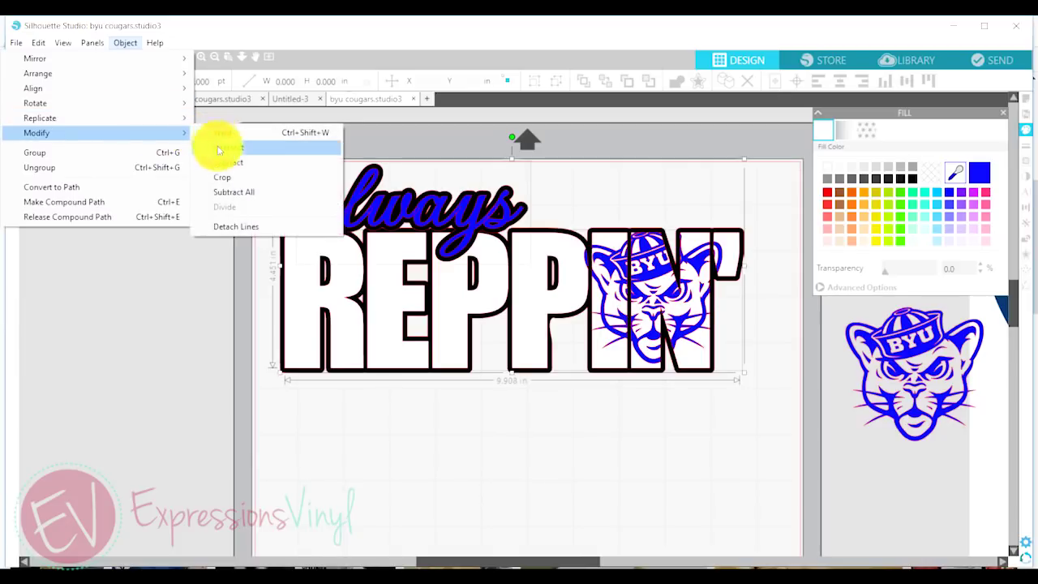
left_click(193, 162)
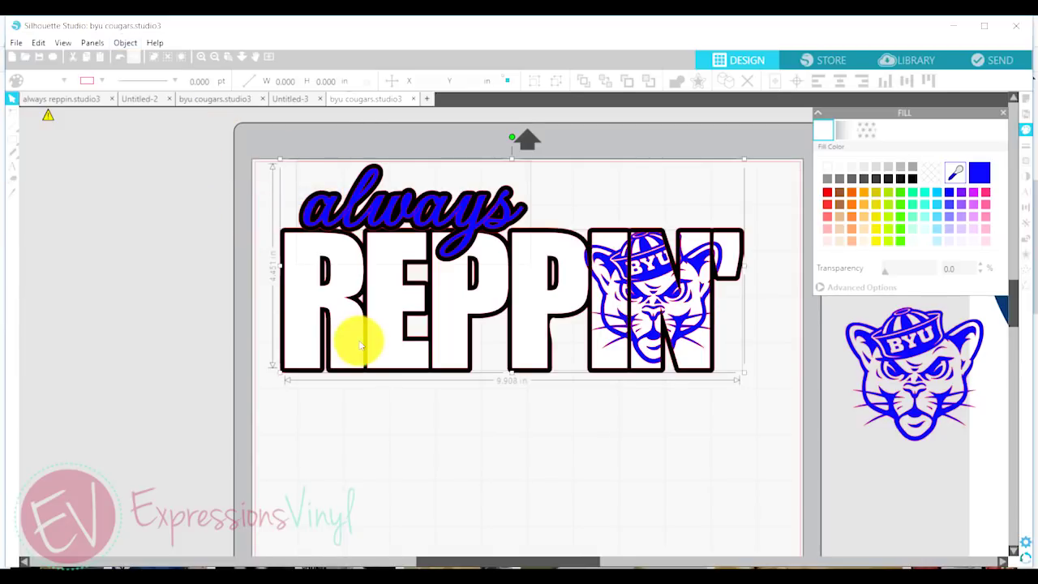
Step: Realign the white REPPIN' letters over their black backing layer
left_click(444, 331)
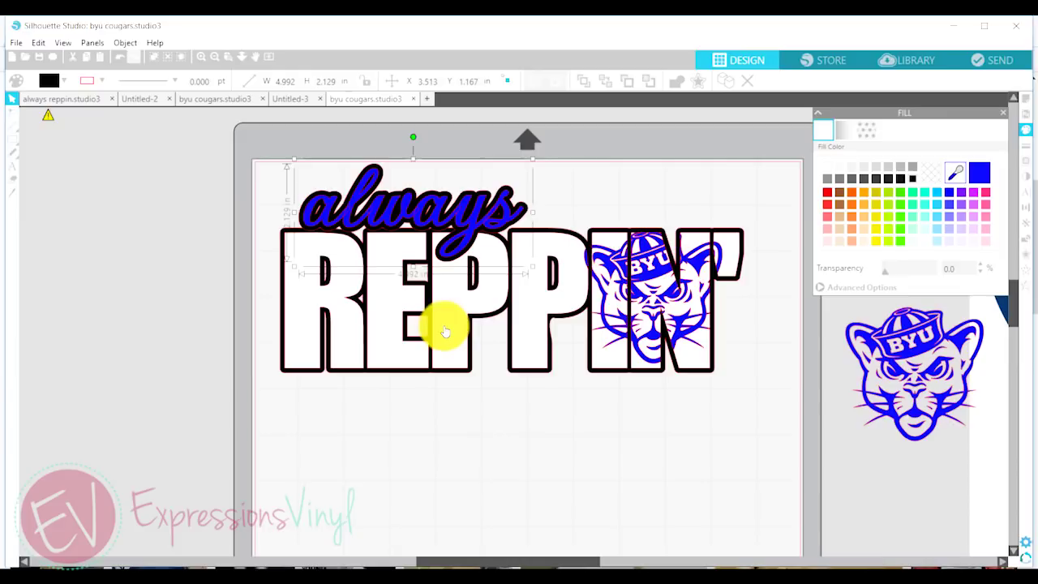
mouse_move(441, 329)
left_mouse_down()
mouse_move(435, 348)
mouse_move(440, 324)
left_mouse_up()
left_click(247, 278)
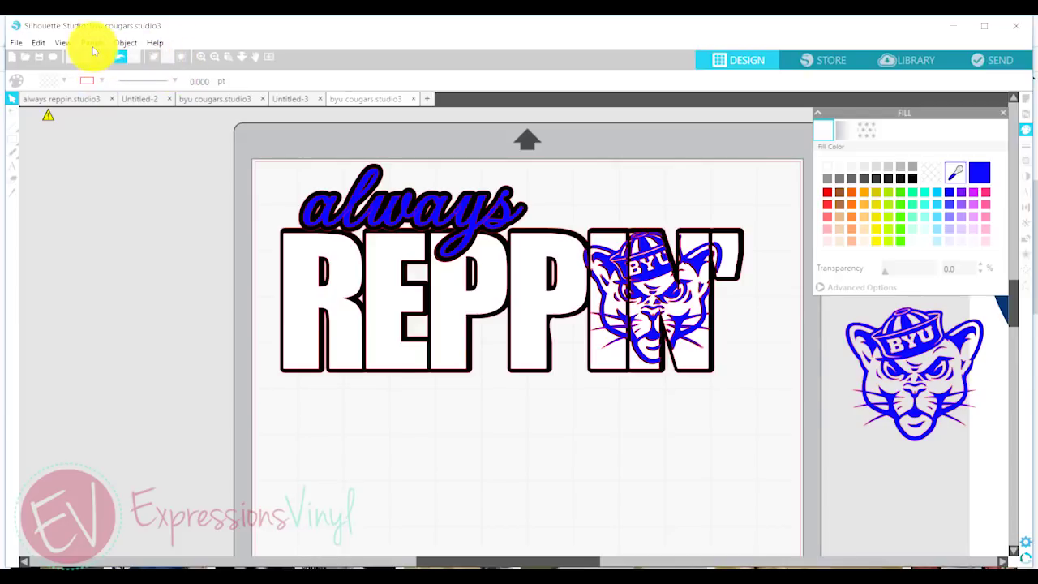
left_click(438, 235)
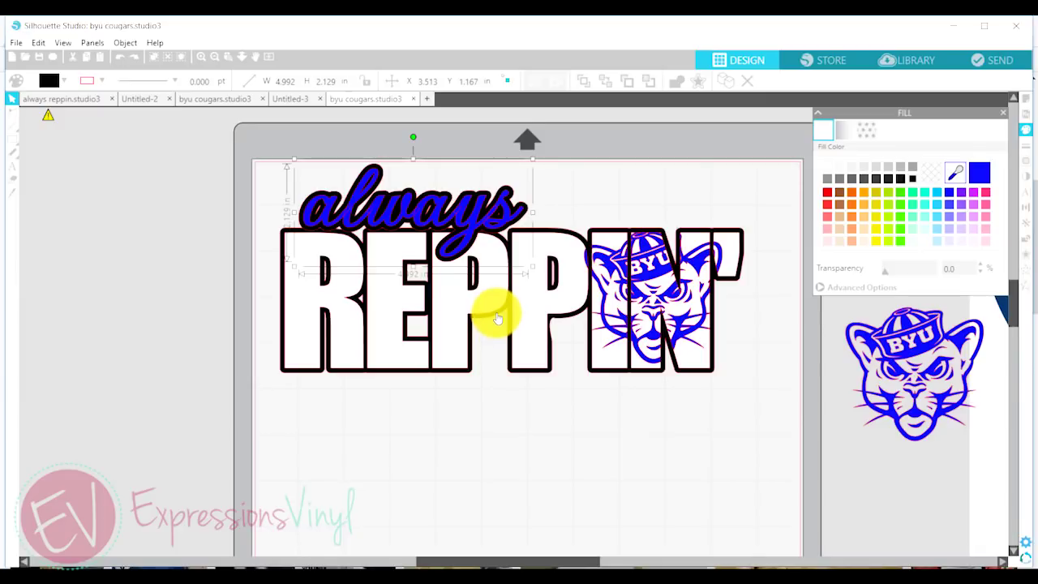
left_click(398, 260)
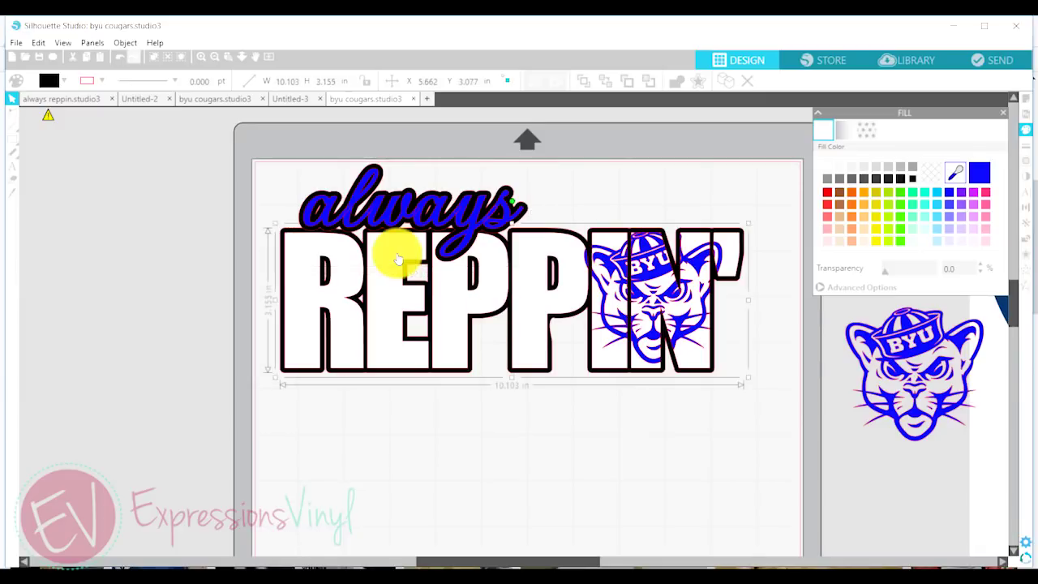
left_click(509, 190, "shift")
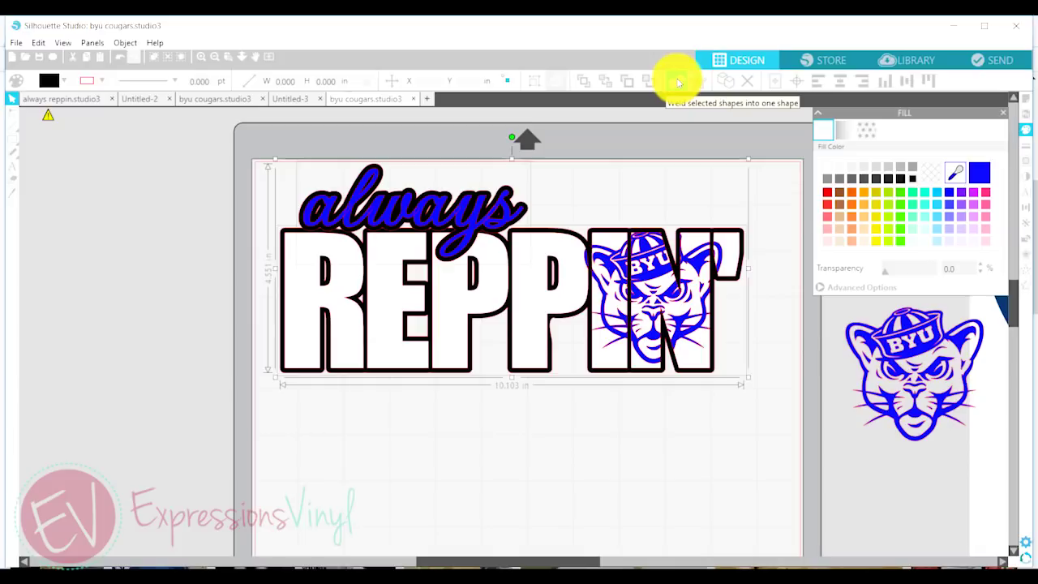
left_click(678, 82)
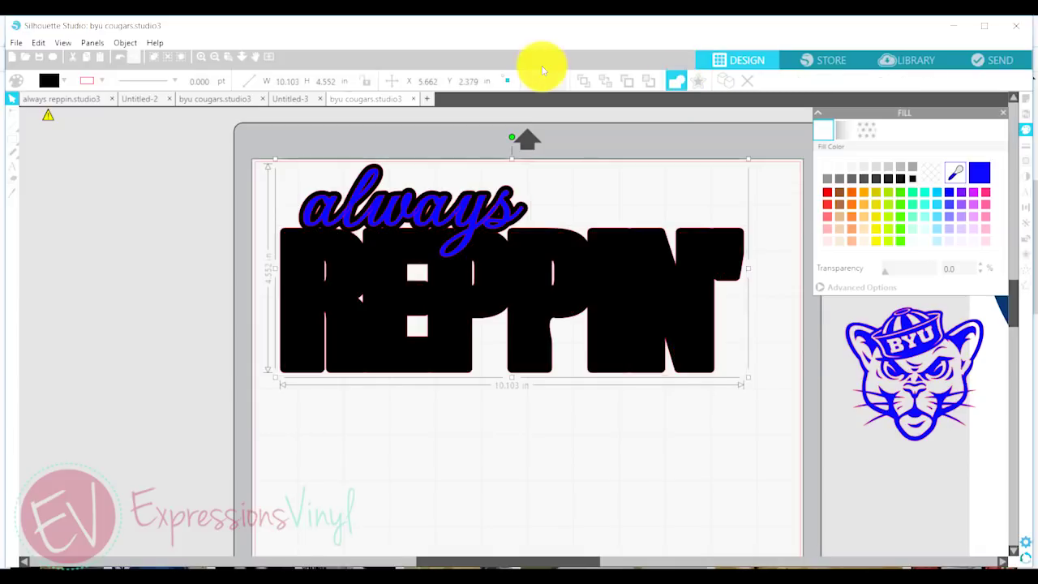
left_click(603, 82)
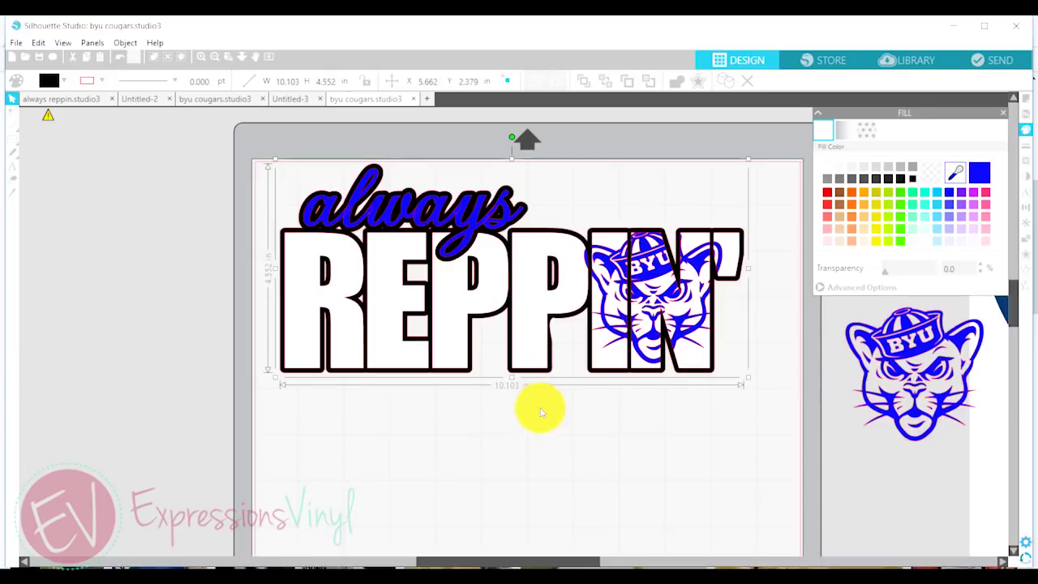
Step: Lower the white letters, group every piece of the design, and nudge the group into place
mouse_move(548, 376)
left_mouse_down()
mouse_move(545, 414)
mouse_move(547, 374)
left_mouse_up()
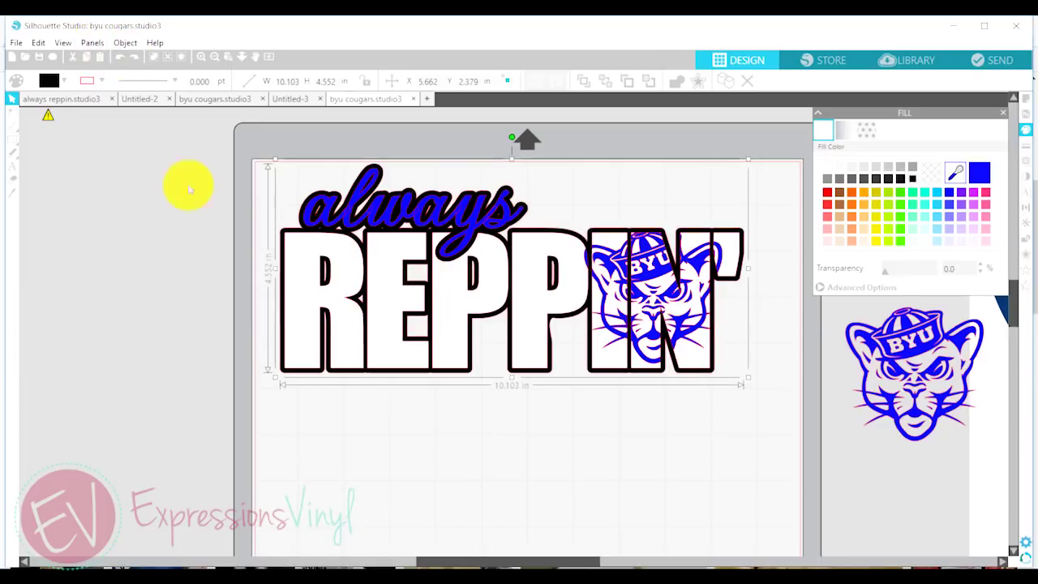
left_click_drag(313, 273, 398, 338)
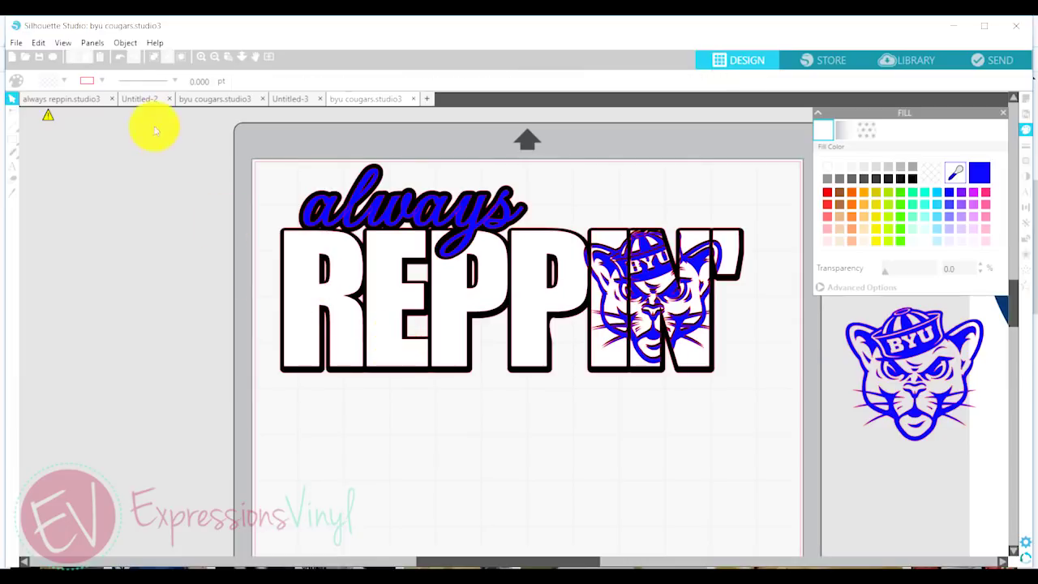
key("ctrl+a")
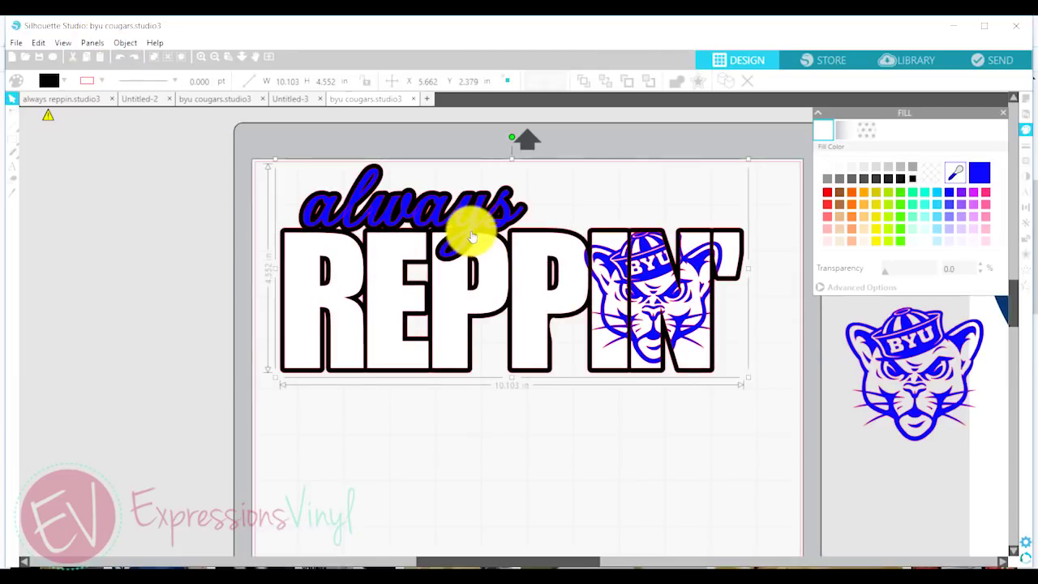
left_click(373, 187)
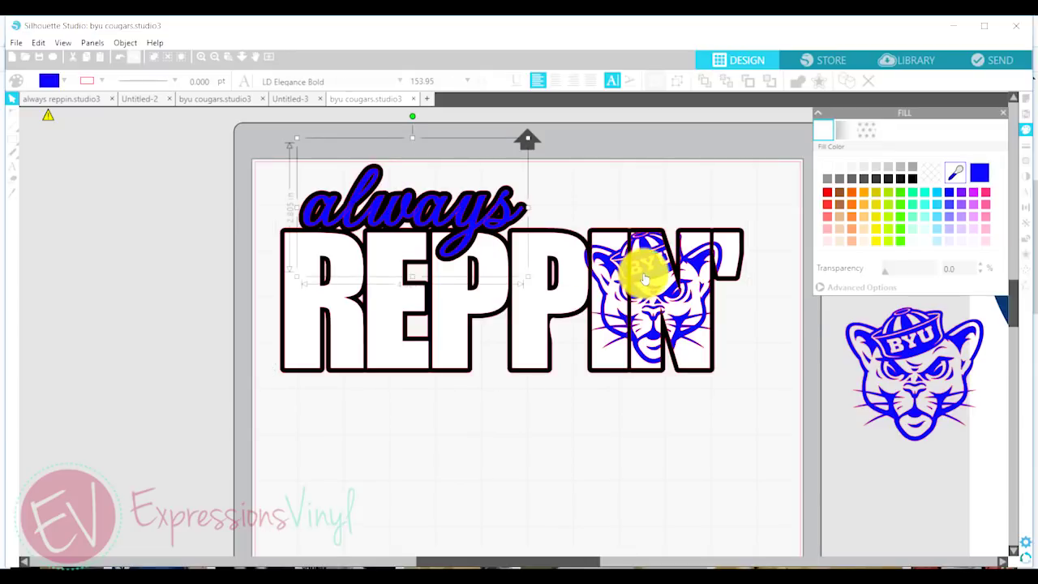
right_click(604, 182)
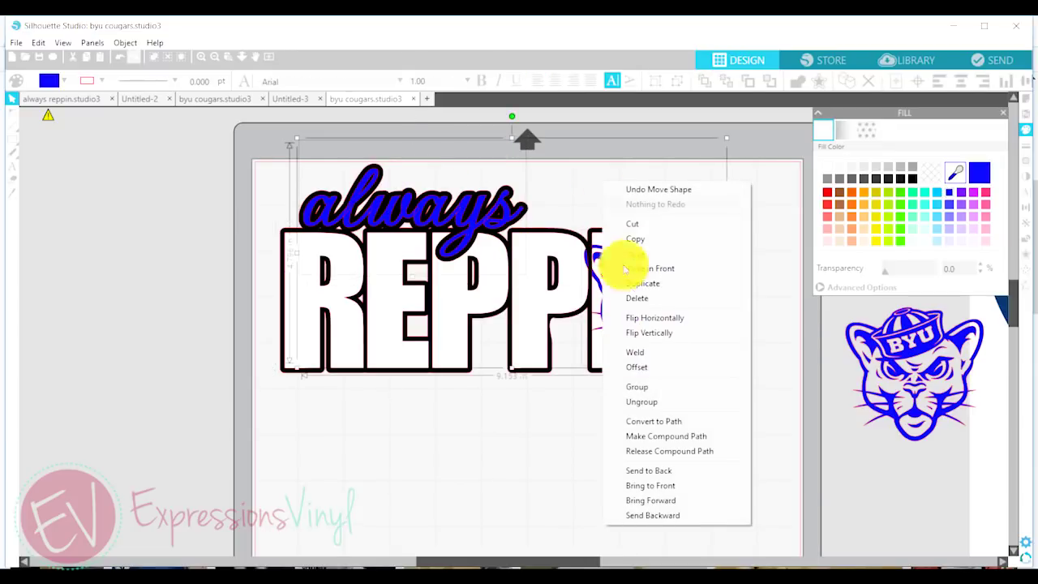
left_click(652, 389)
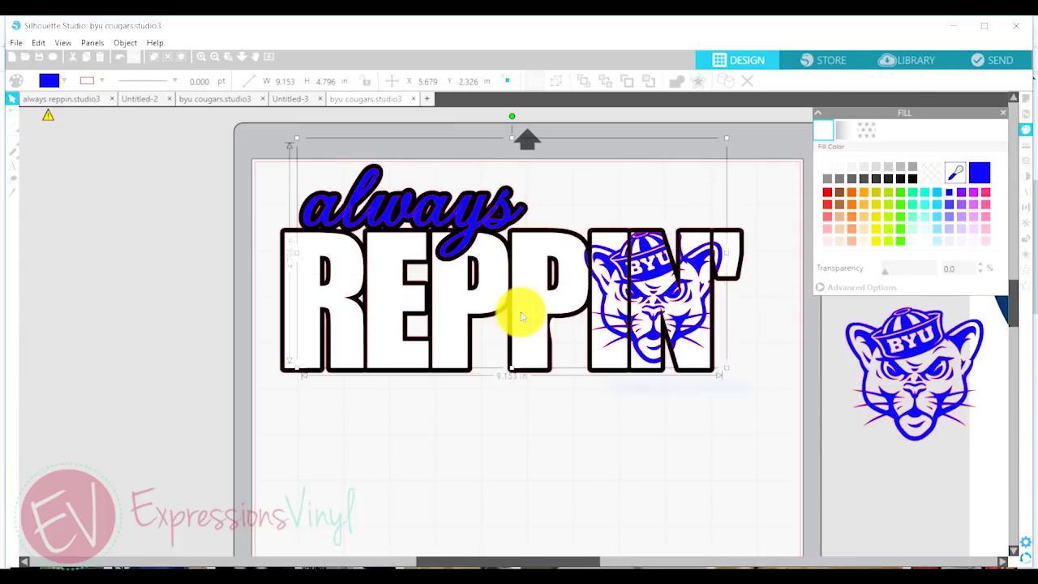
mouse_move(647, 276)
left_mouse_down()
mouse_move(649, 242)
mouse_move(648, 273)
left_mouse_up()
left_click_drag(511, 288, 509, 285)
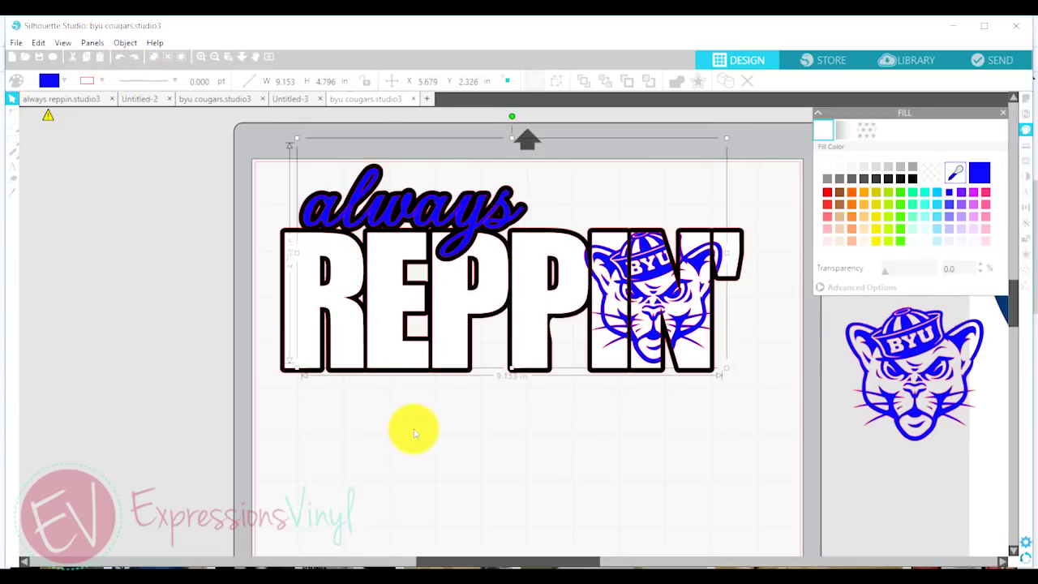
Step: Add a grey-filled 0.125 in offset around the whole design, about 10.353 × 4.802 in
left_click(452, 417)
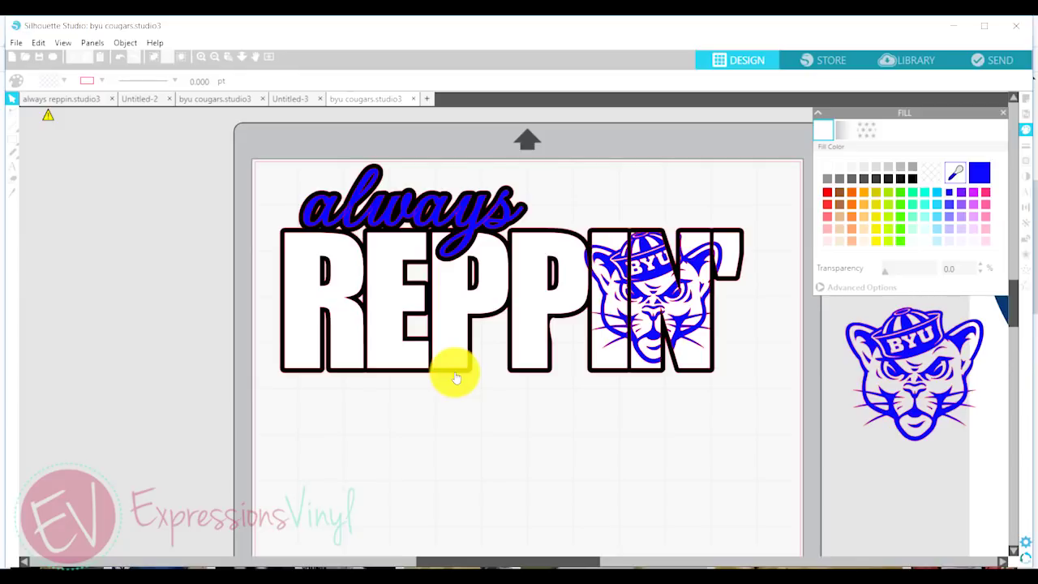
left_click(359, 297)
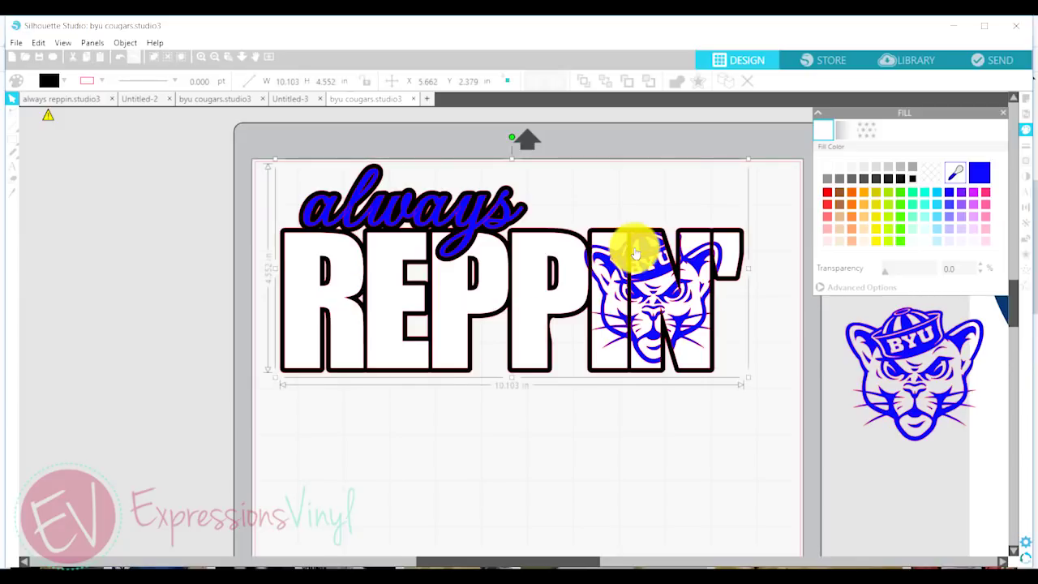
left_click(698, 82)
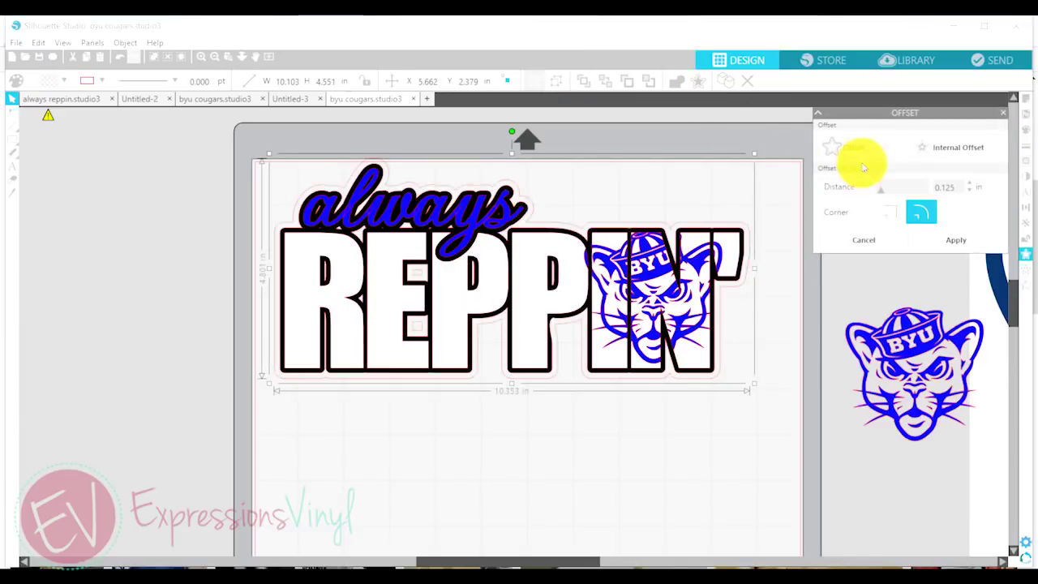
left_click(1026, 130)
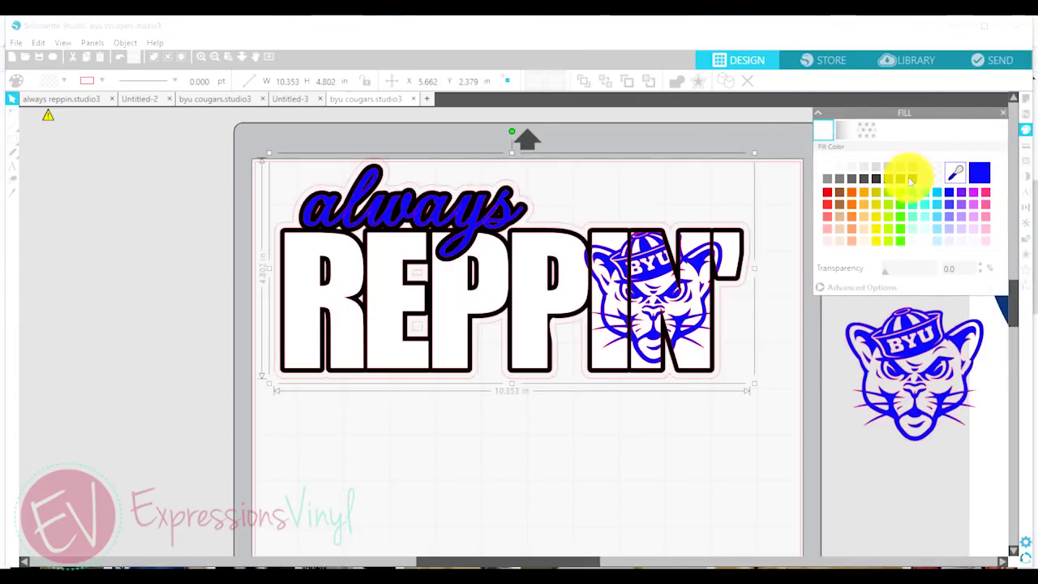
left_click(912, 167)
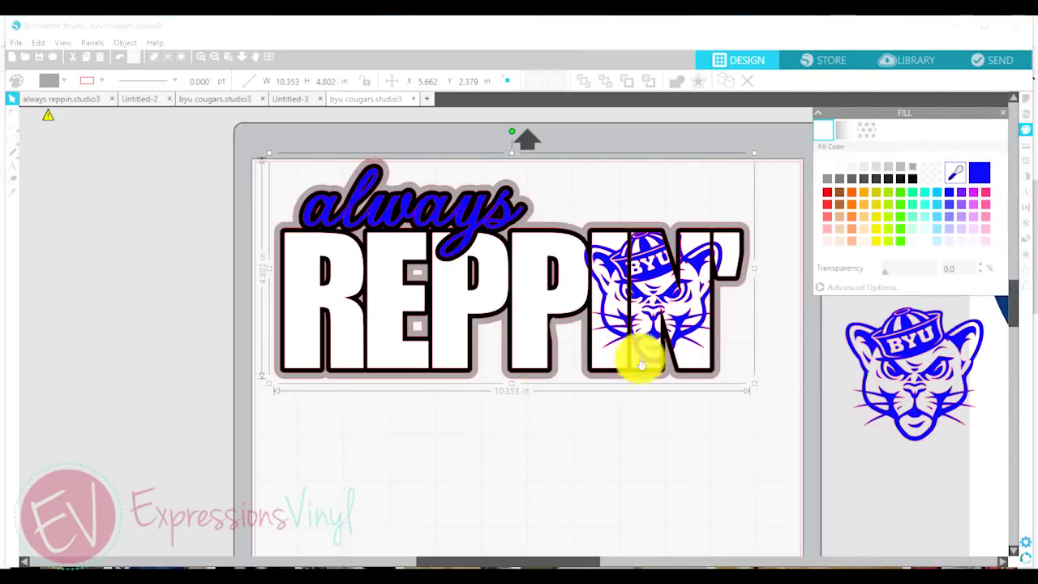
left_click(537, 403)
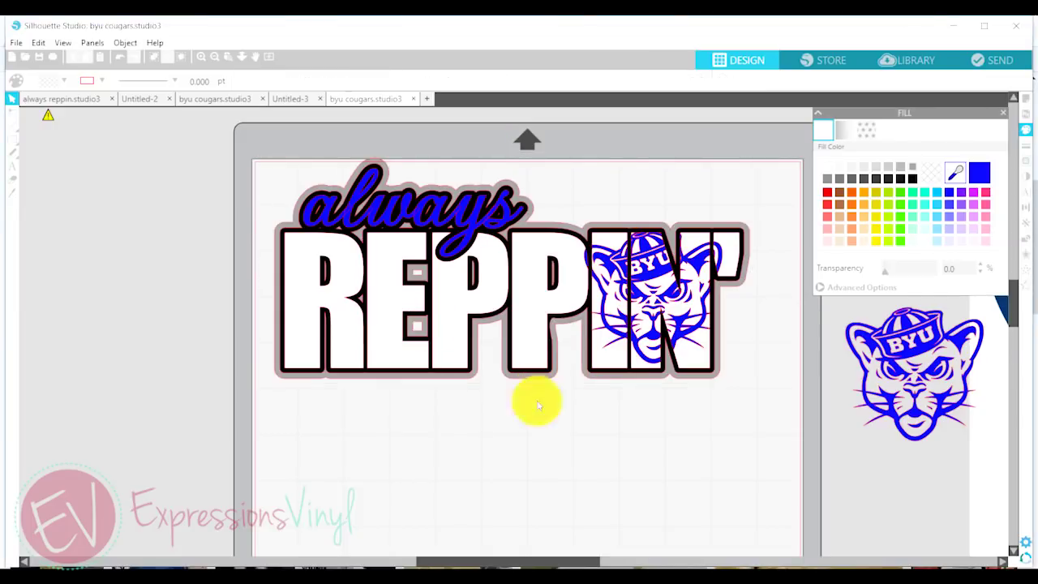
double_click(338, 265)
Step: Delete two stray points on the grey offset inside the E
left_click(420, 325)
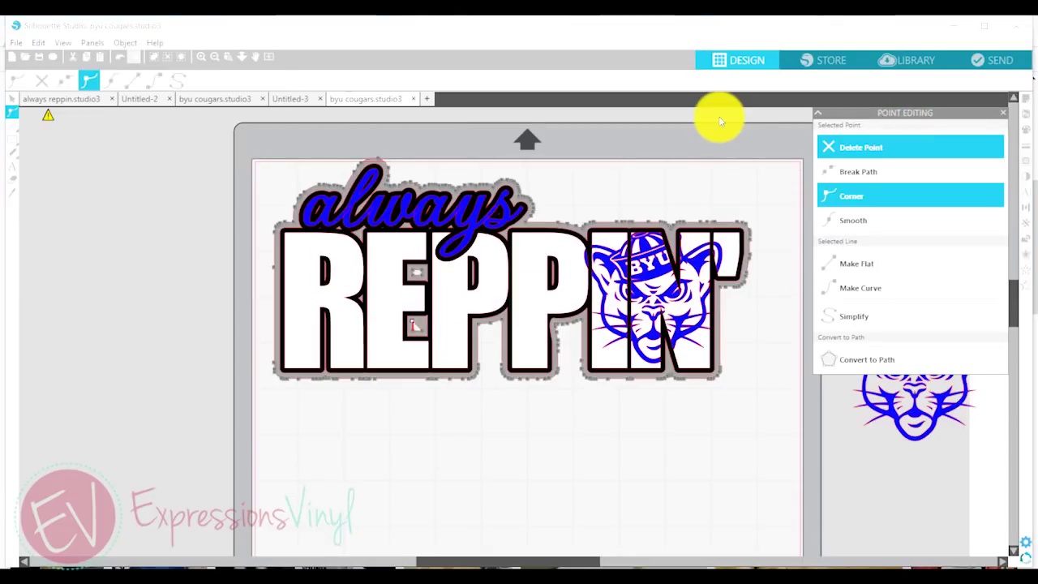
key("Delete")
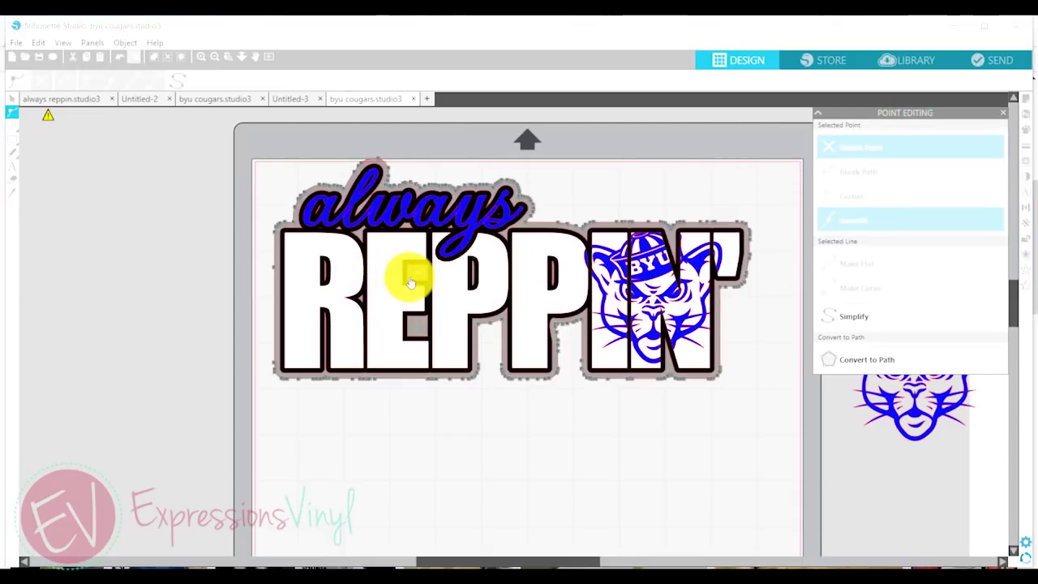
left_click(427, 278)
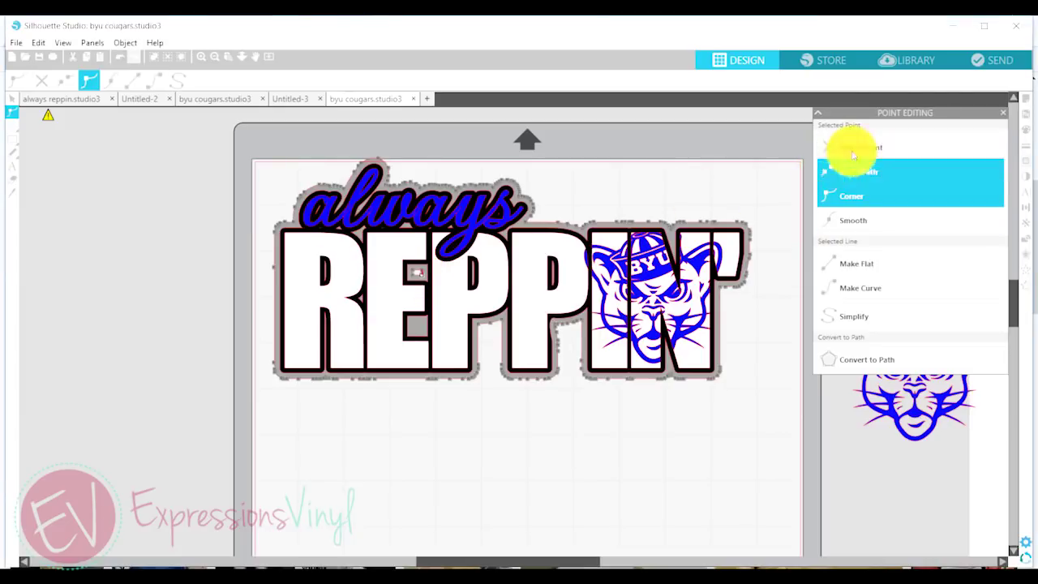
key("Delete")
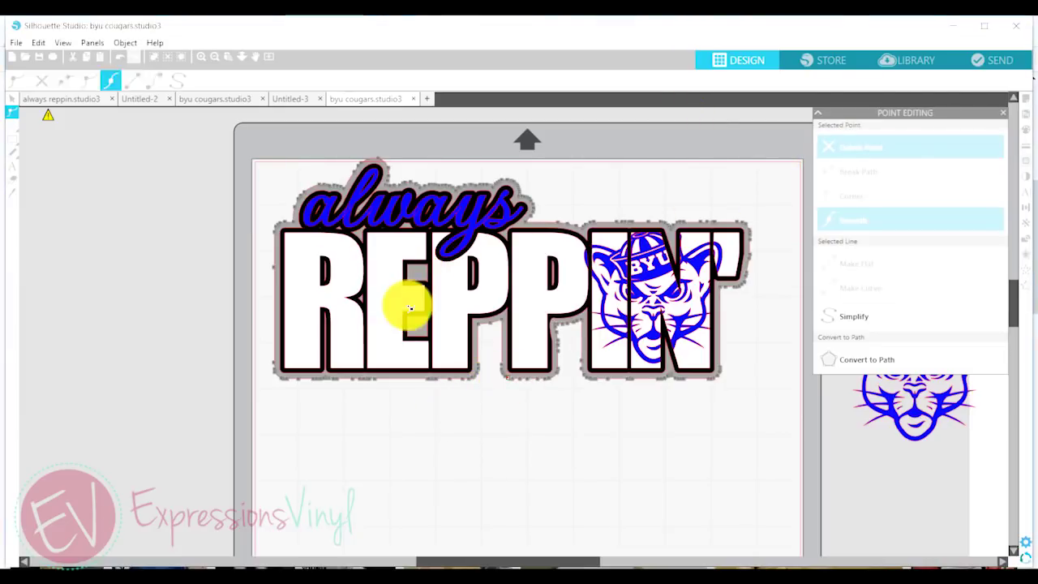
Step: Delete the offset point between the two P's and shift the grey offset slightly up-right
left_click(507, 377)
left_click(871, 154)
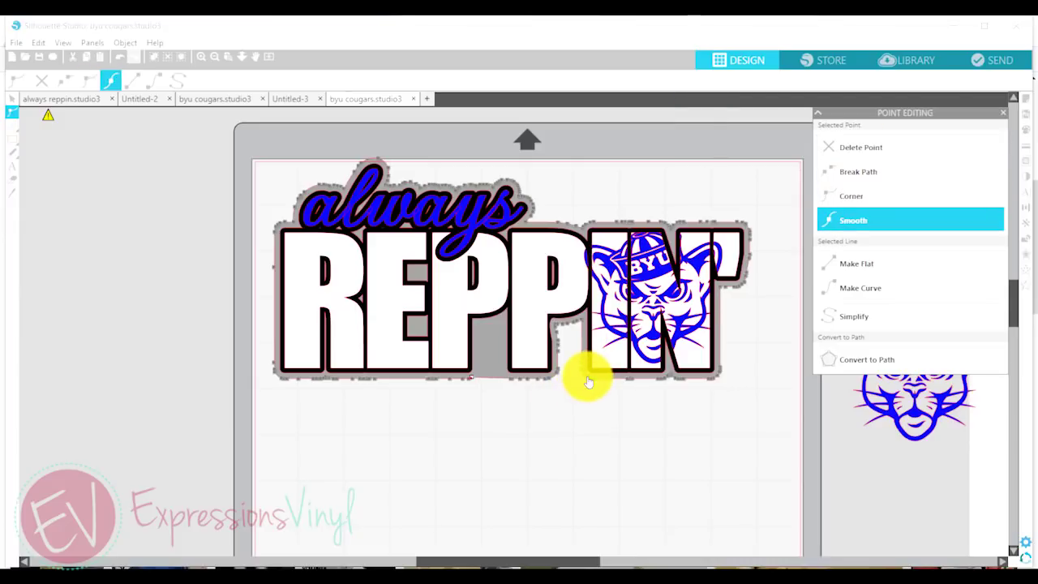
left_click(851, 149)
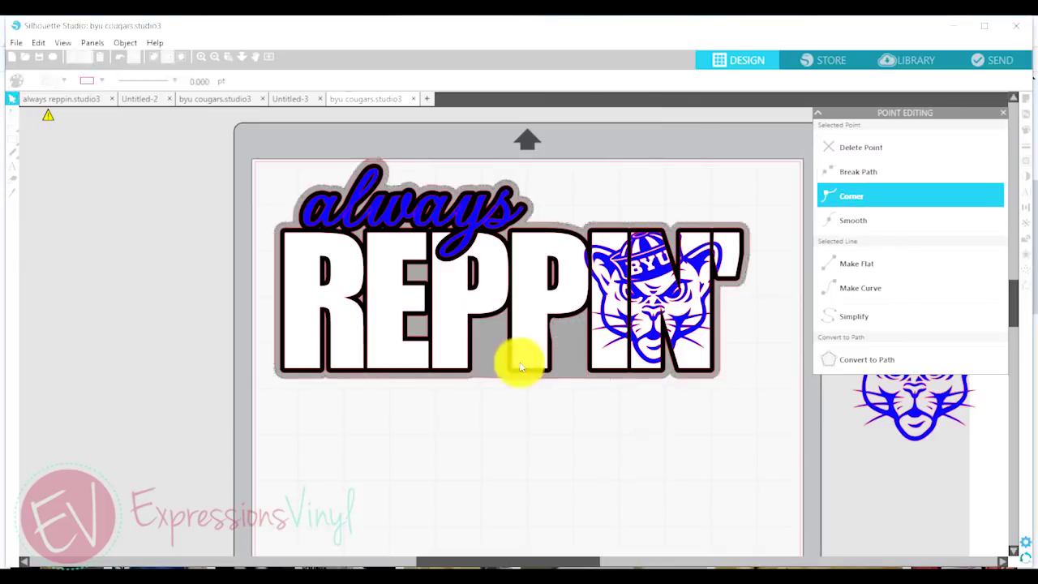
left_click(736, 439)
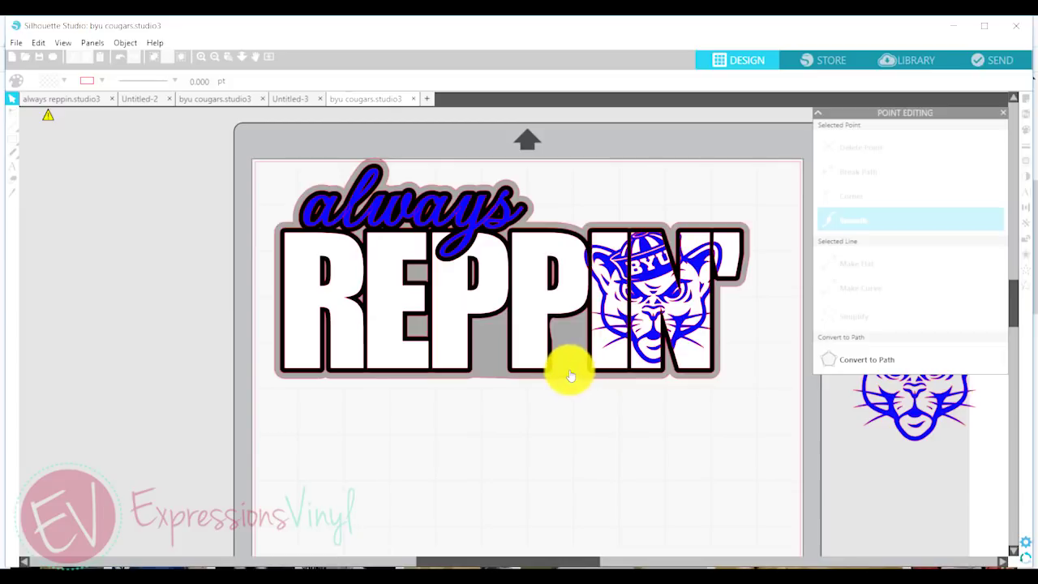
left_click_drag(561, 398, 570, 378)
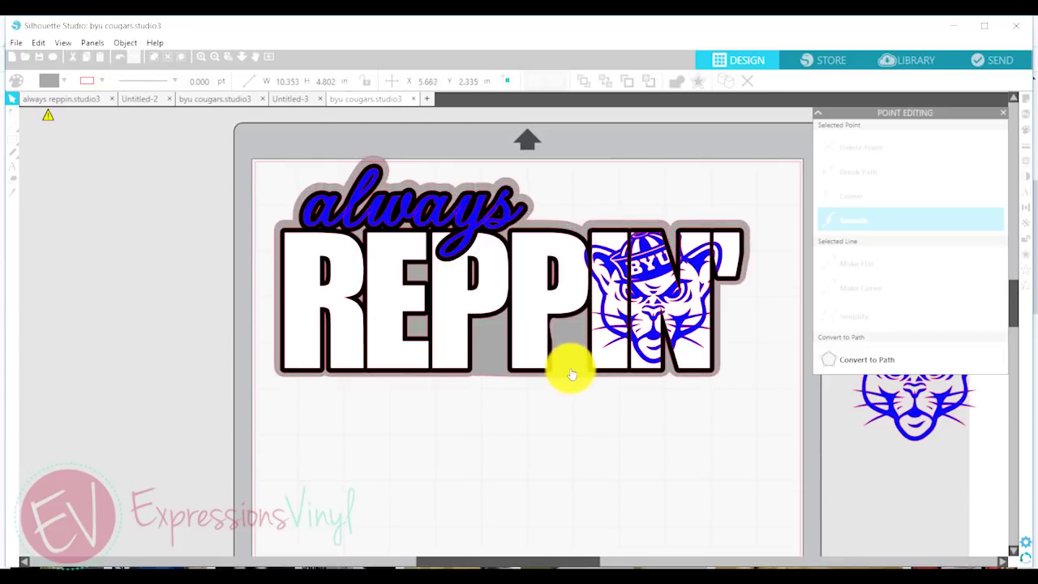